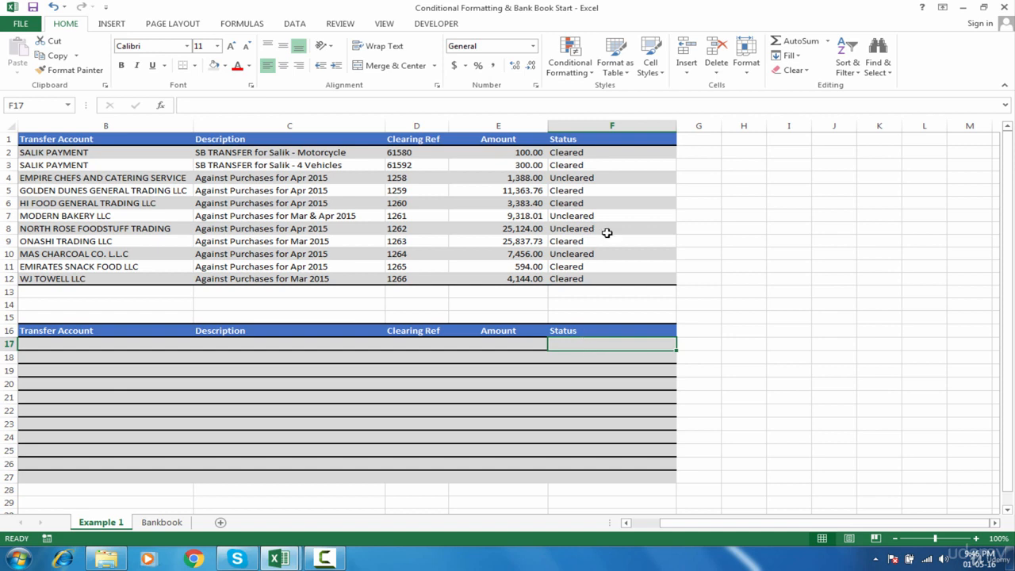
pyautogui.click(609, 153)
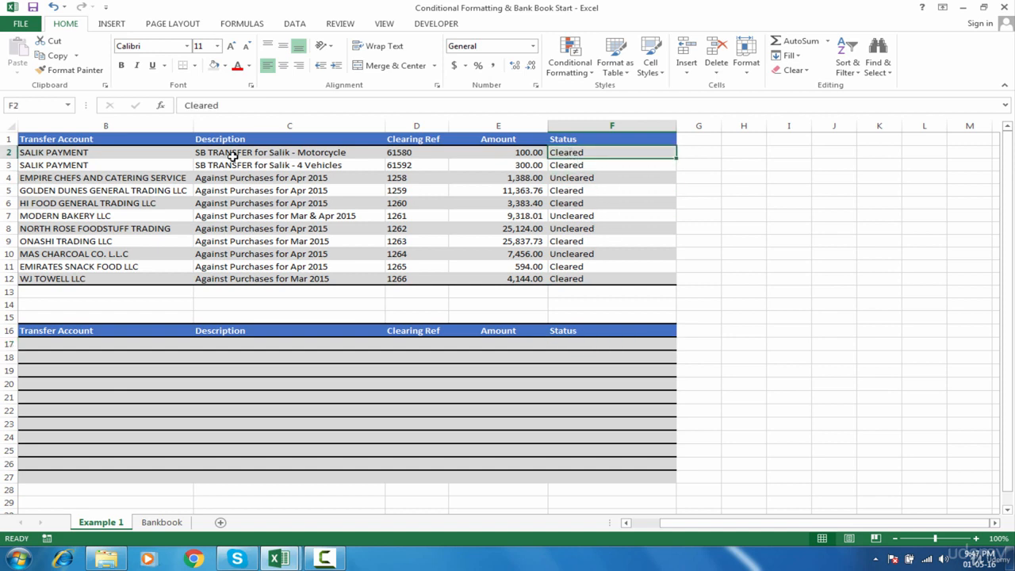
pyautogui.moveTo(75, 152); pyautogui.dragTo(447, 252)
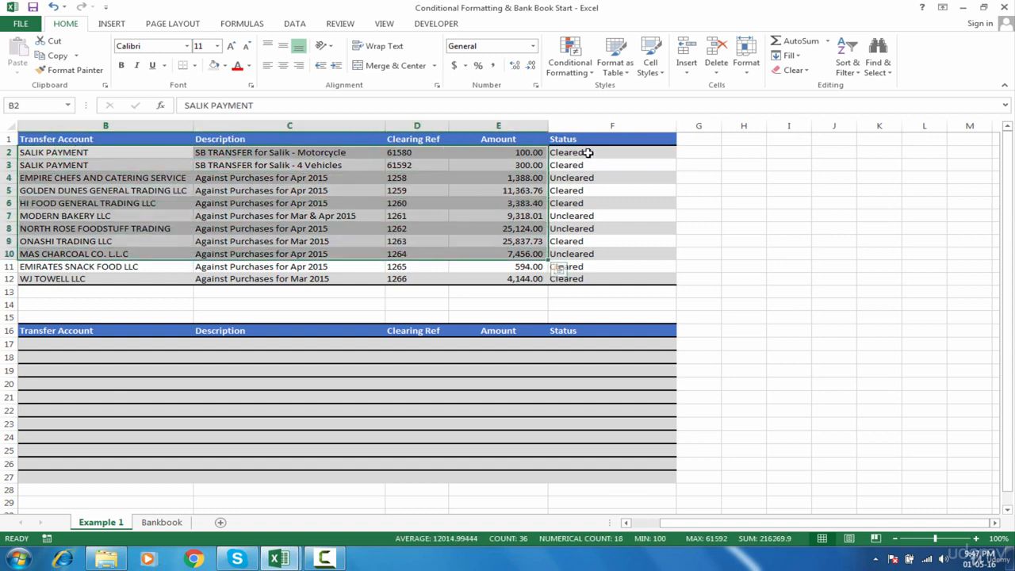
pyautogui.moveTo(588, 152); pyautogui.dragTo(600, 269)
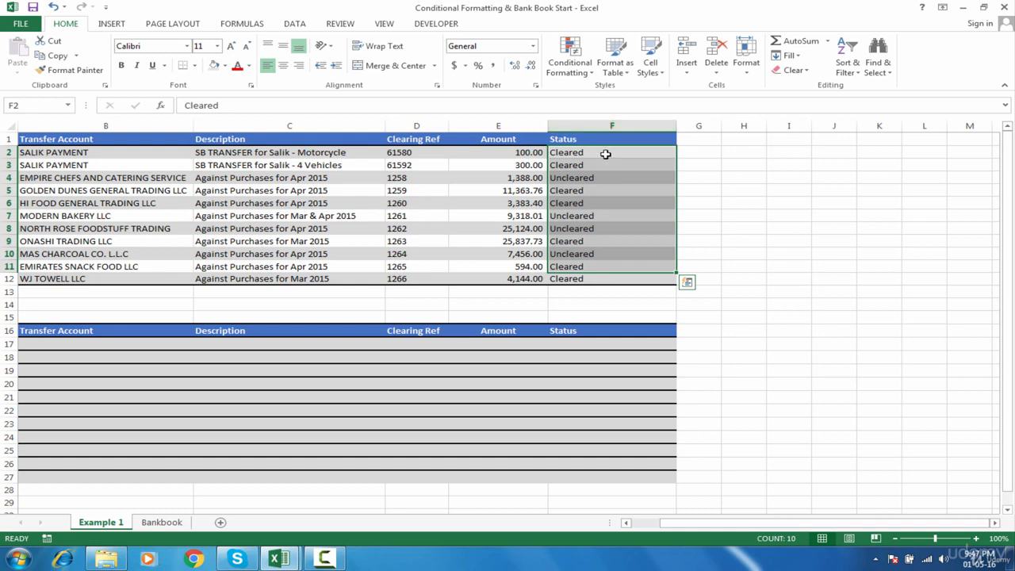
pyautogui.moveTo(605, 154); pyautogui.dragTo(606, 191)
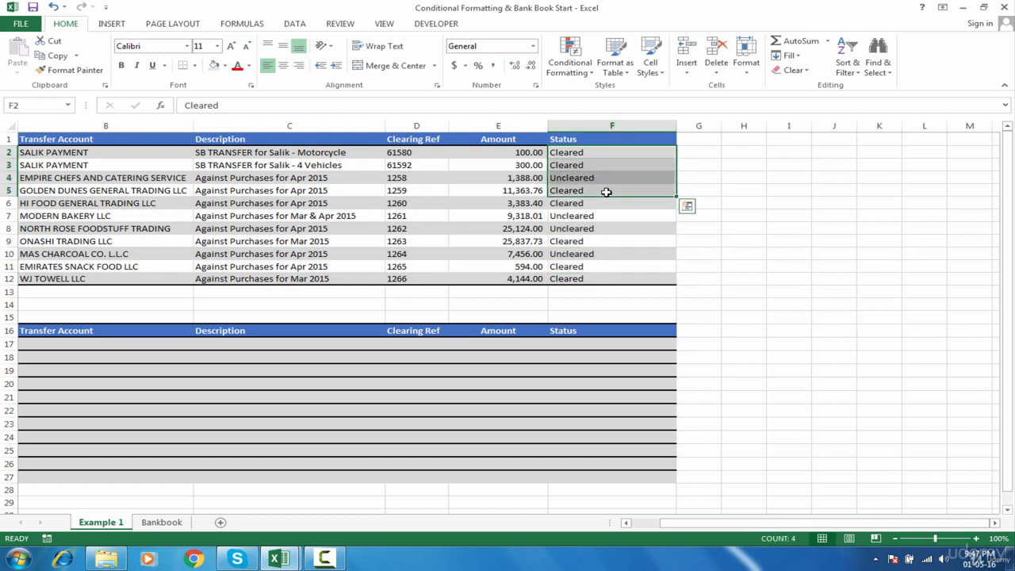
pyautogui.click(600, 157)
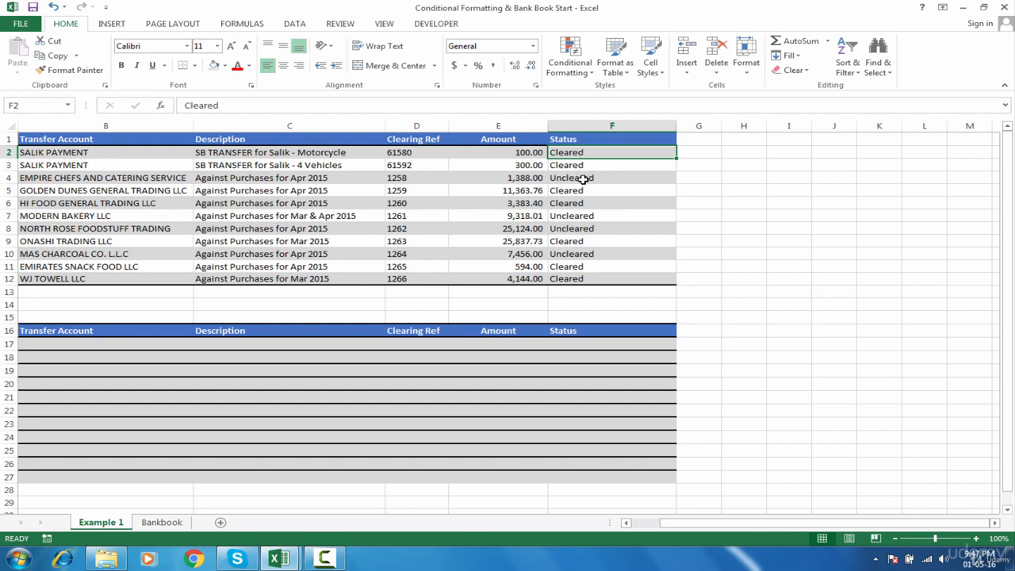
pyautogui.click(583, 179)
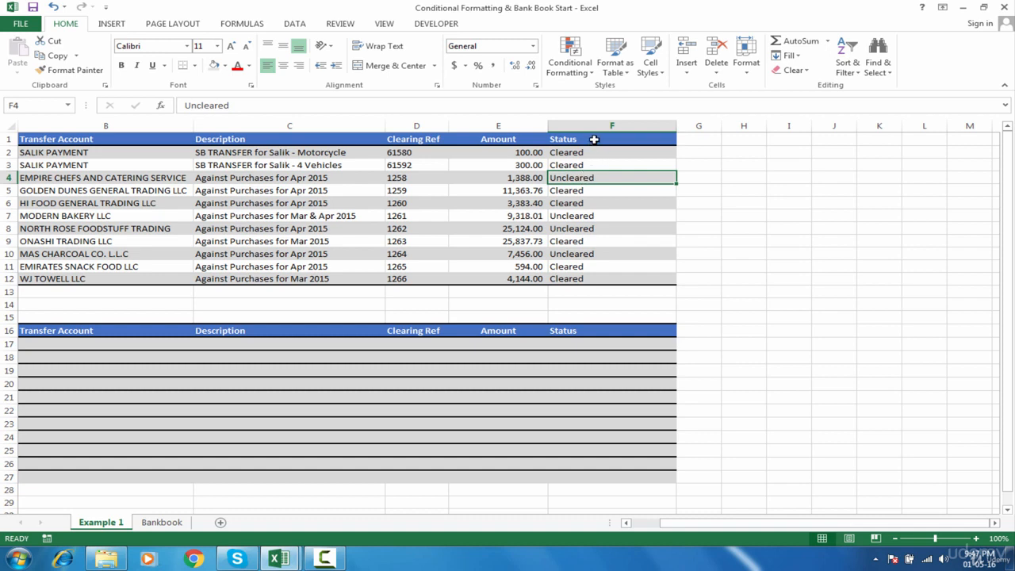
# Step: Highlight cells in the upper table's Status column F1:F12 that equal Cleared, using Green Fill with Dark Green Text
pyautogui.moveTo(593, 146); pyautogui.dragTo(596, 284)
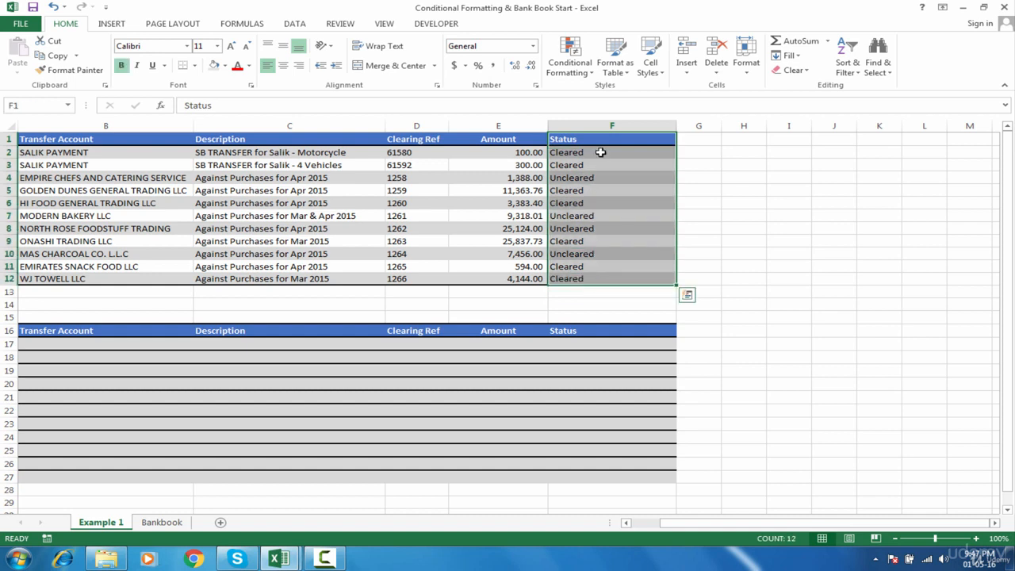
pyautogui.click(570, 62)
pyautogui.moveTo(606, 93)
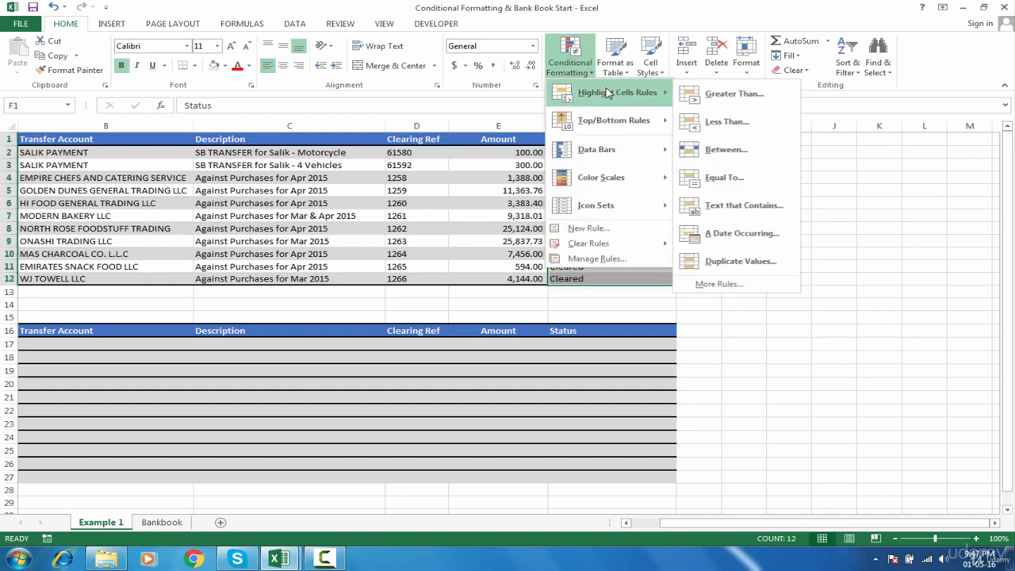
pyautogui.click(720, 178)
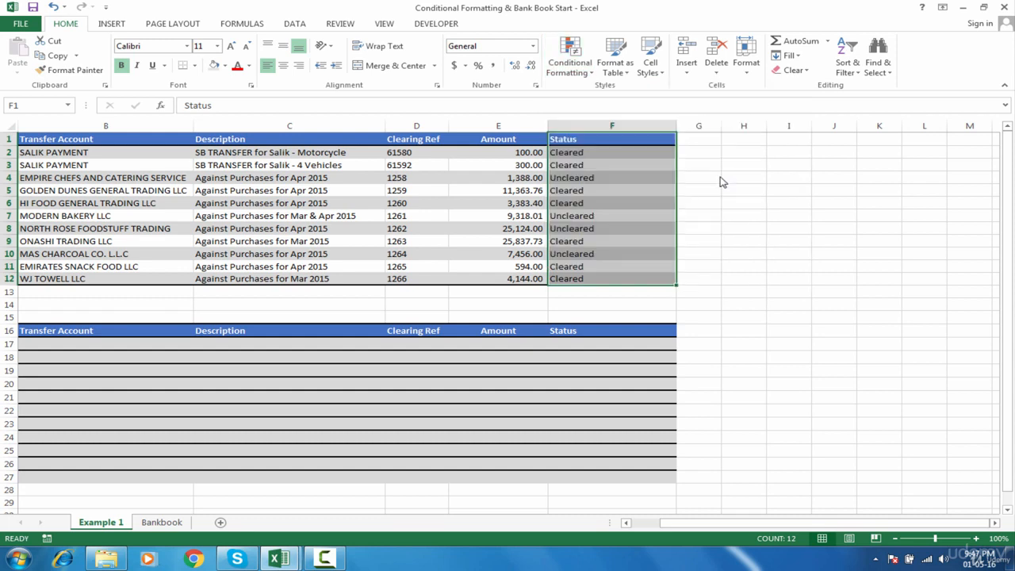
pyautogui.write('Cle')
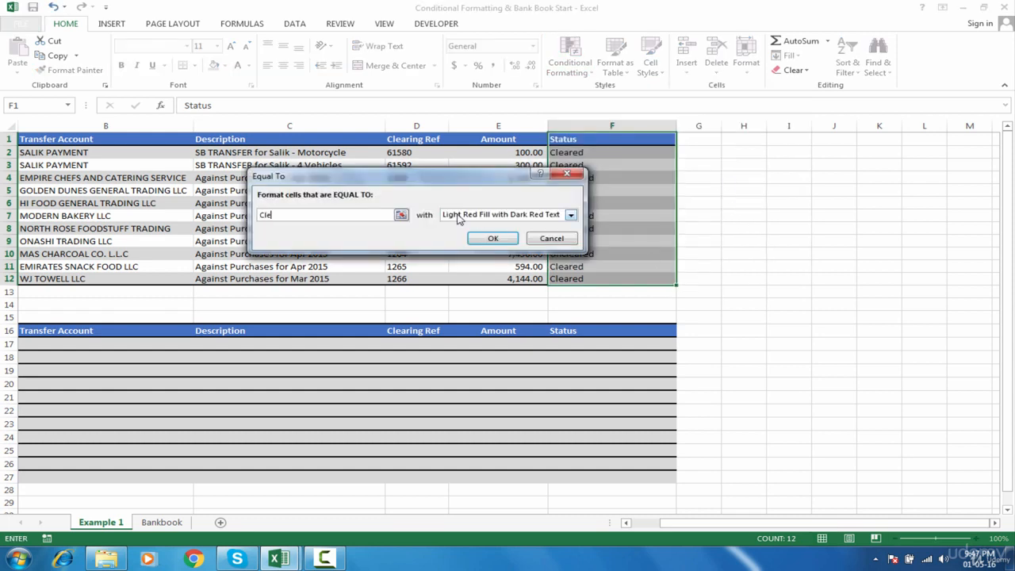
pyautogui.write('ared')
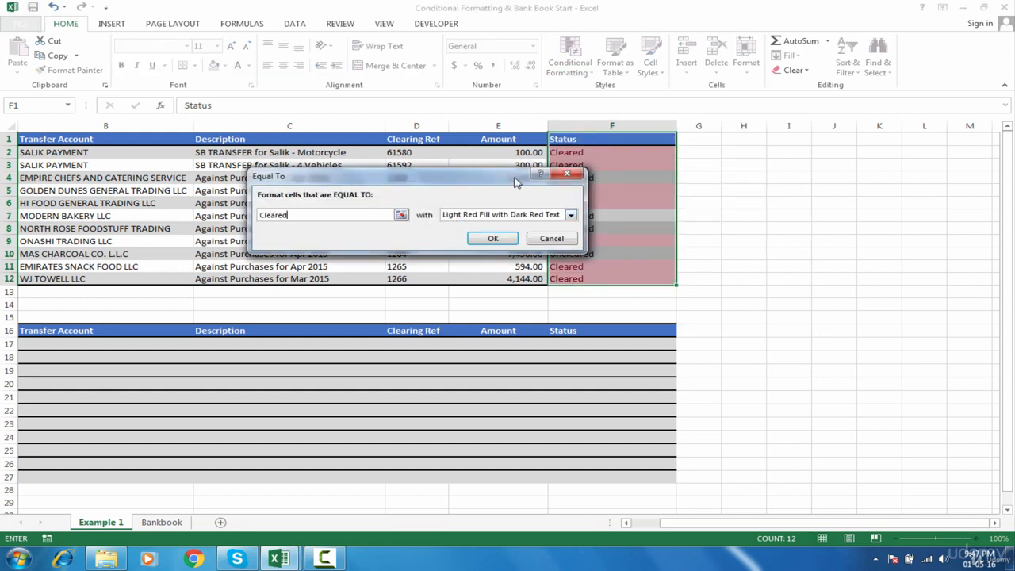
pyautogui.moveTo(499, 185); pyautogui.dragTo(371, 193)
pyautogui.click(442, 222)
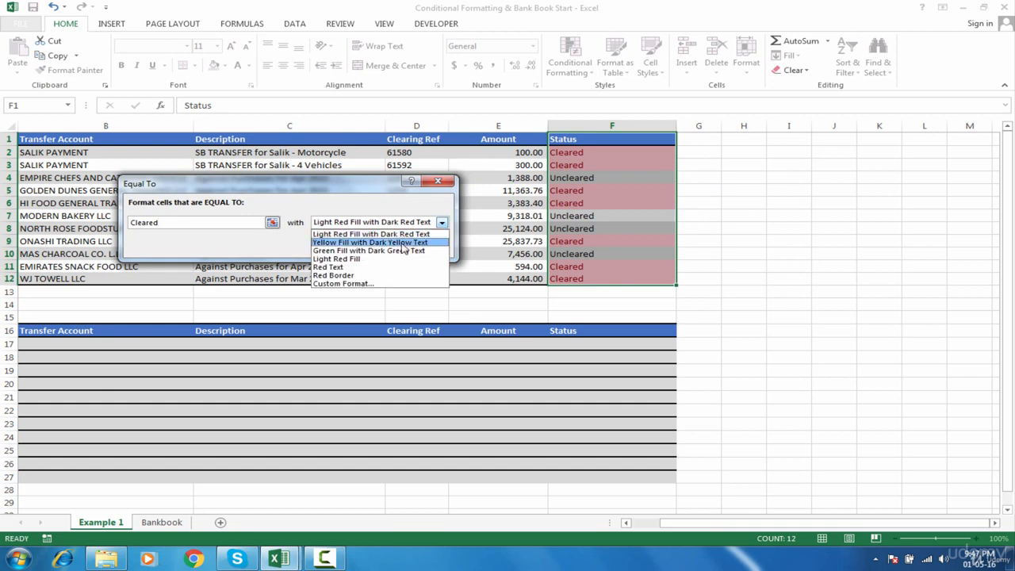
pyautogui.click(402, 253)
pyautogui.click(363, 246)
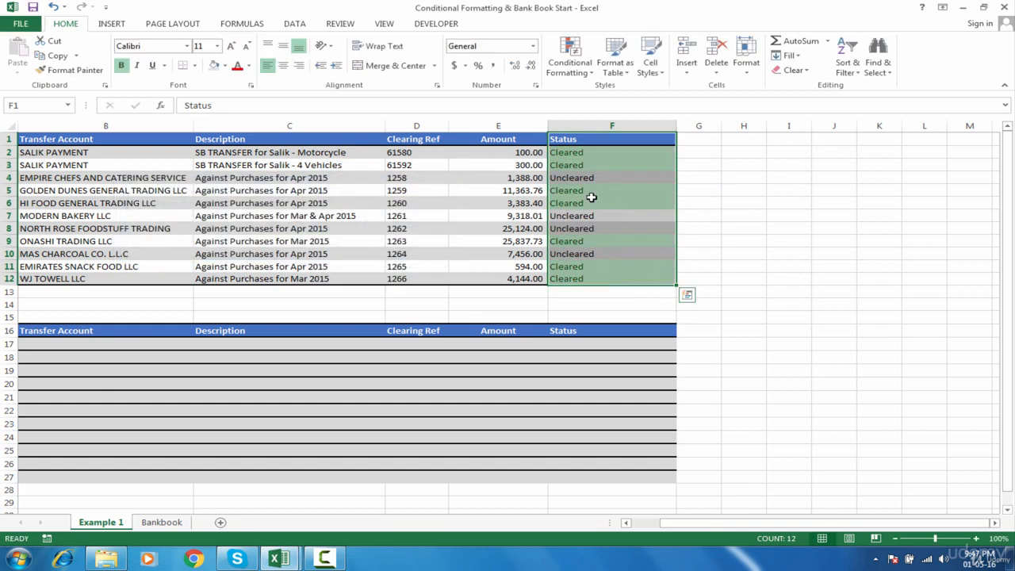
pyautogui.click(595, 153)
pyautogui.hotkey('ctrl', 'shift', 'Left')
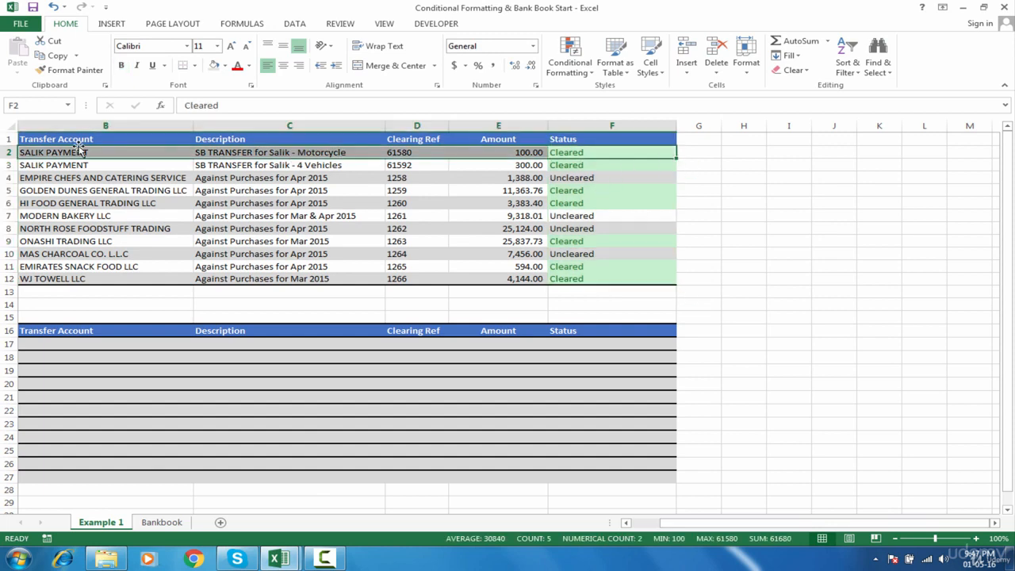
pyautogui.hotkey('ctrl', 'shift', 'Right')
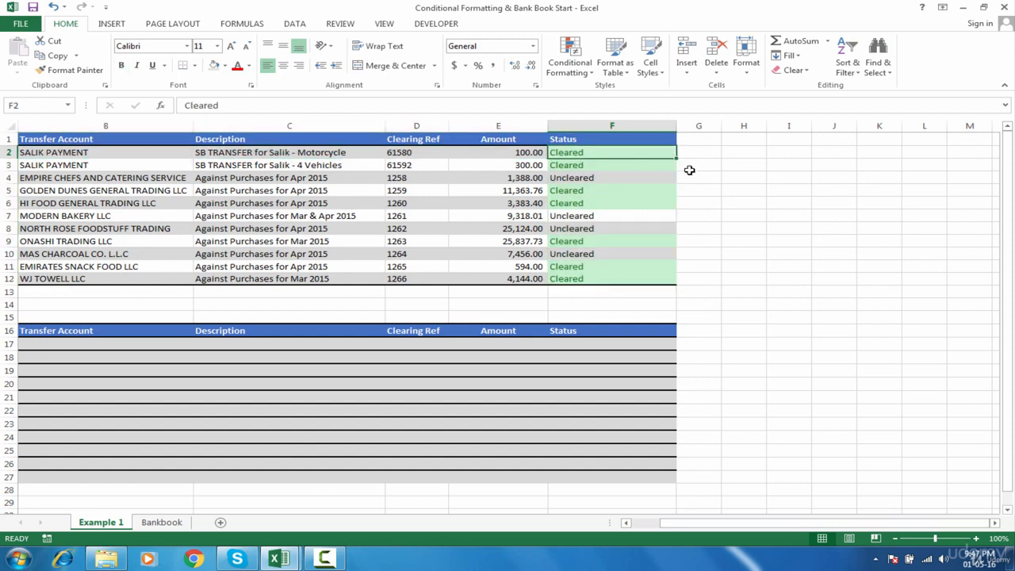
# Step: Clear the conditional formatting rules from the whole Status column F
pyautogui.click(602, 125)
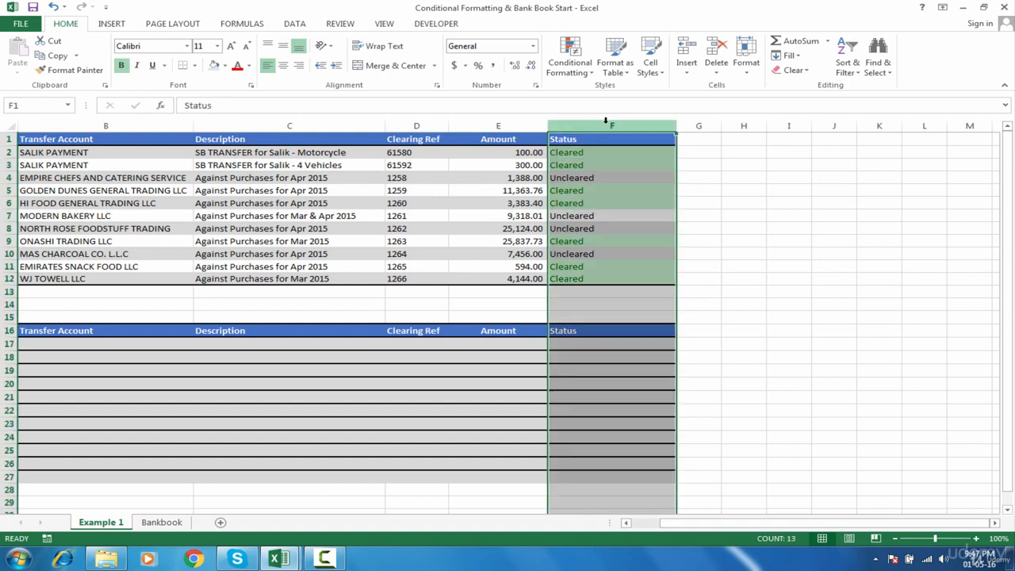
pyautogui.click(573, 68)
pyautogui.moveTo(617, 249)
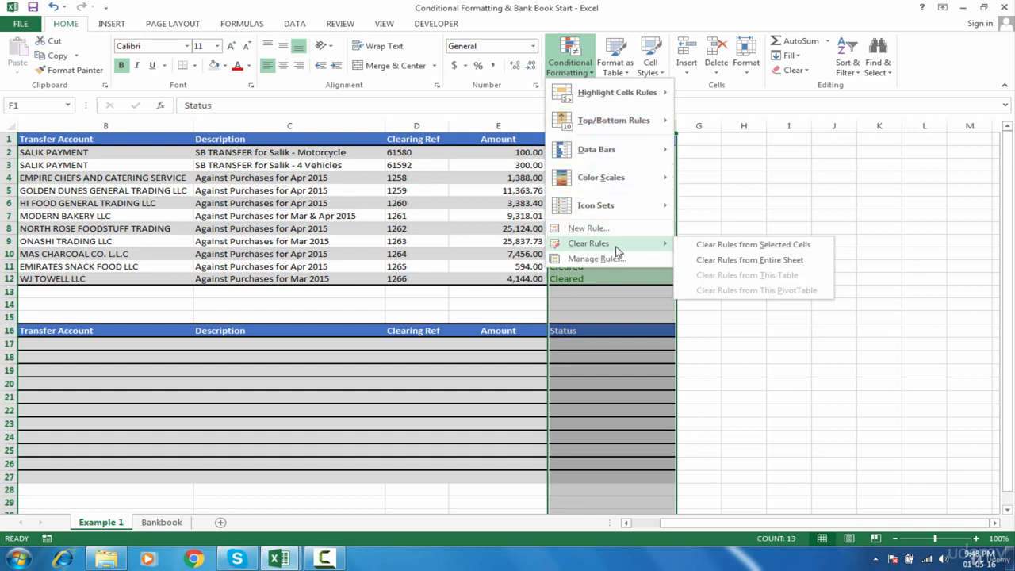
pyautogui.click(705, 248)
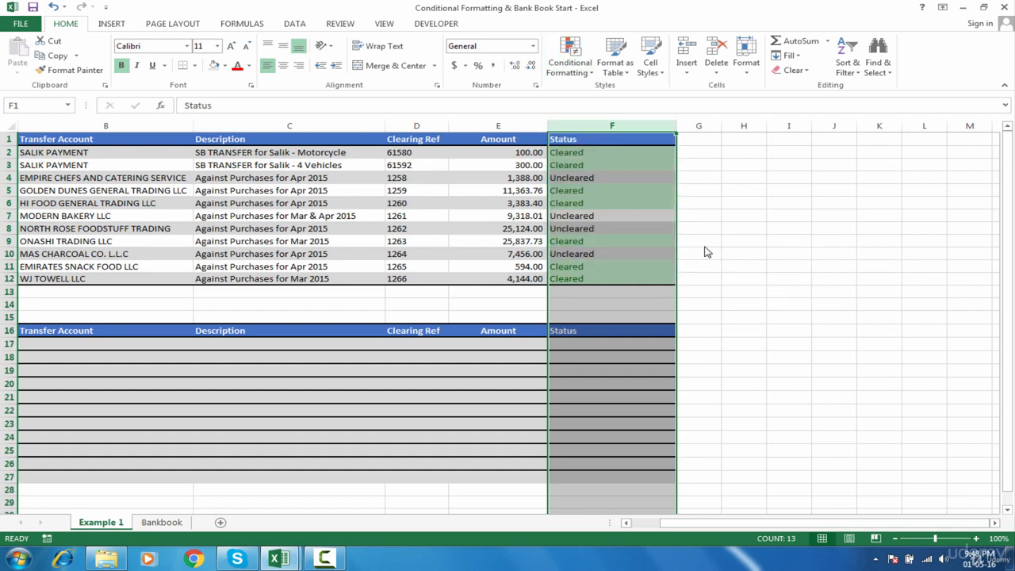
pyautogui.click(640, 228)
pyautogui.click(648, 343)
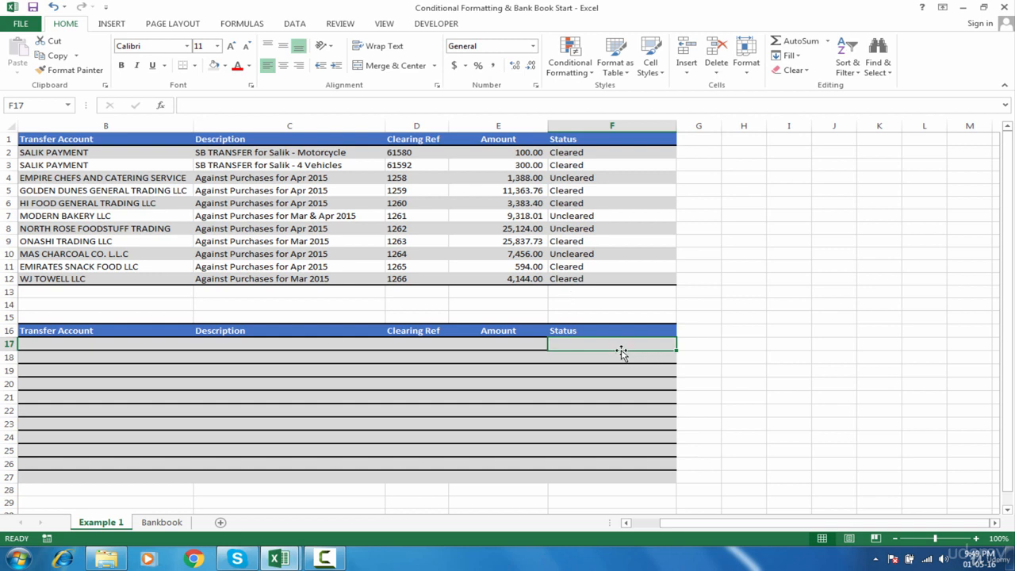
# Step: Enter the test formula =F2="Cleared" in cell H2 to check the first transaction's status
pyautogui.click(747, 153)
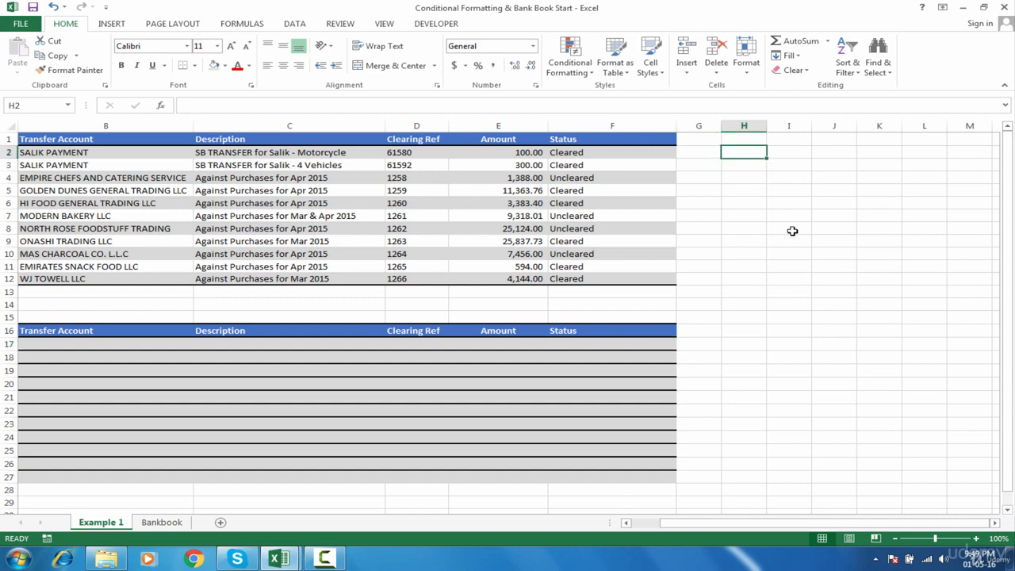
pyautogui.write('=')
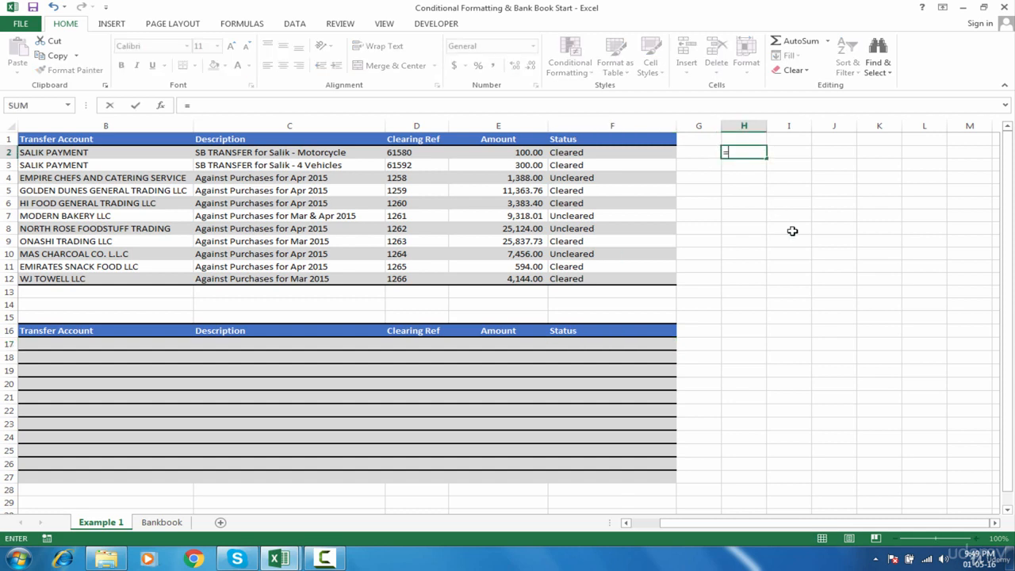
pyautogui.click(629, 153)
pyautogui.write('="')
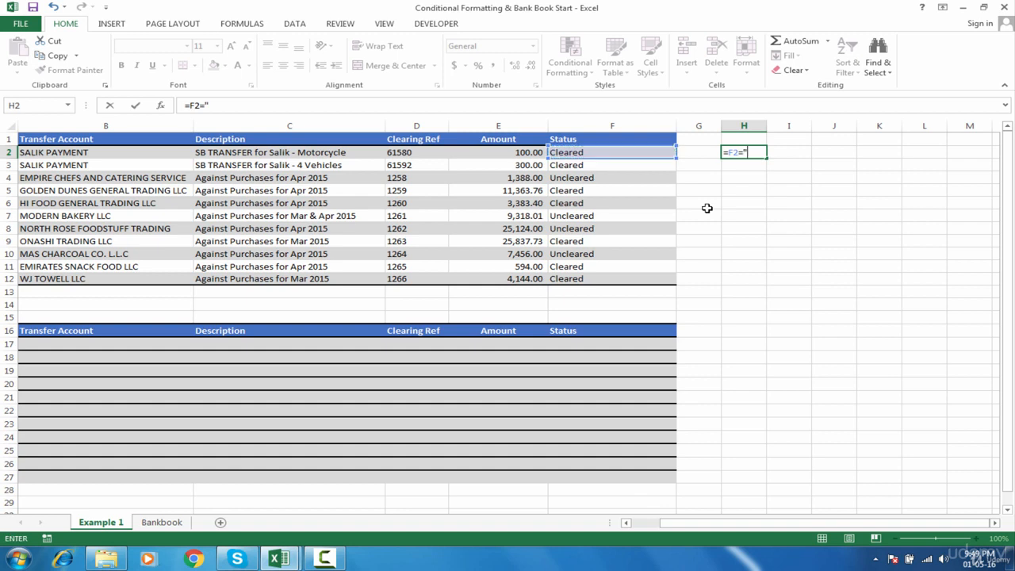
pyautogui.write('Cleared')
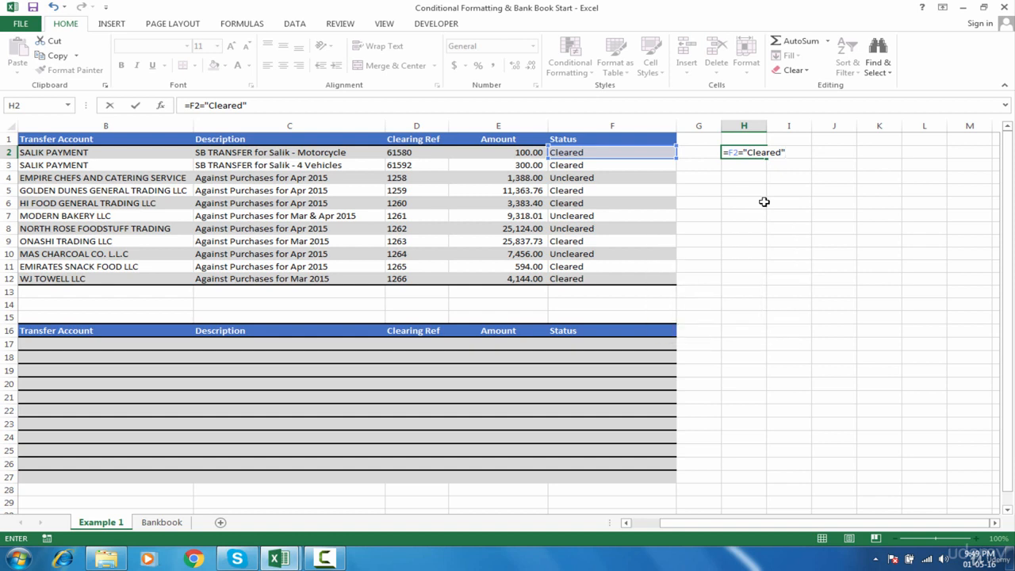
pyautogui.press('Return')
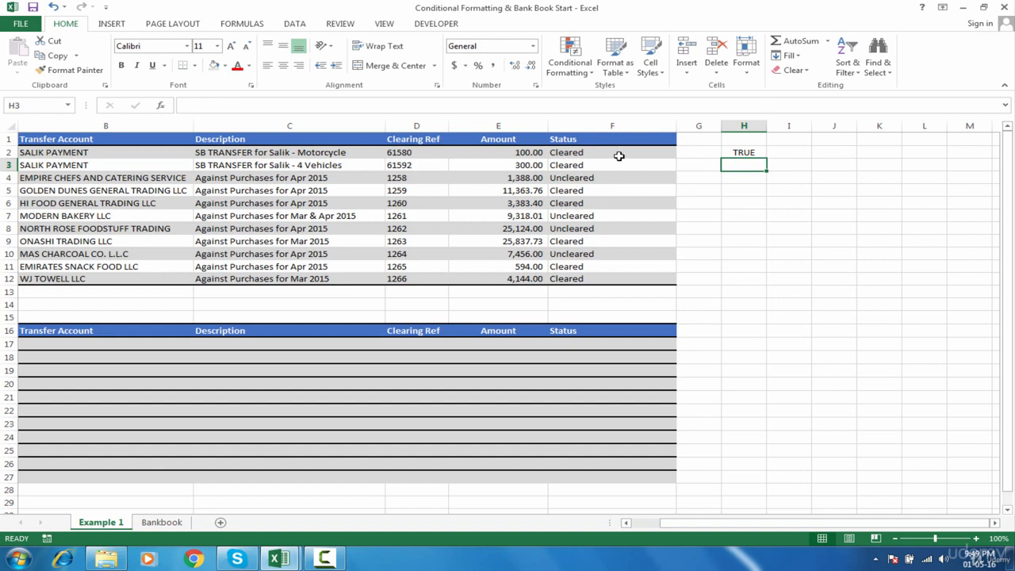
# Step: Examine the cell reference and comparison text in the H2 formula against the Status column values
pyautogui.doubleClick(747, 152)
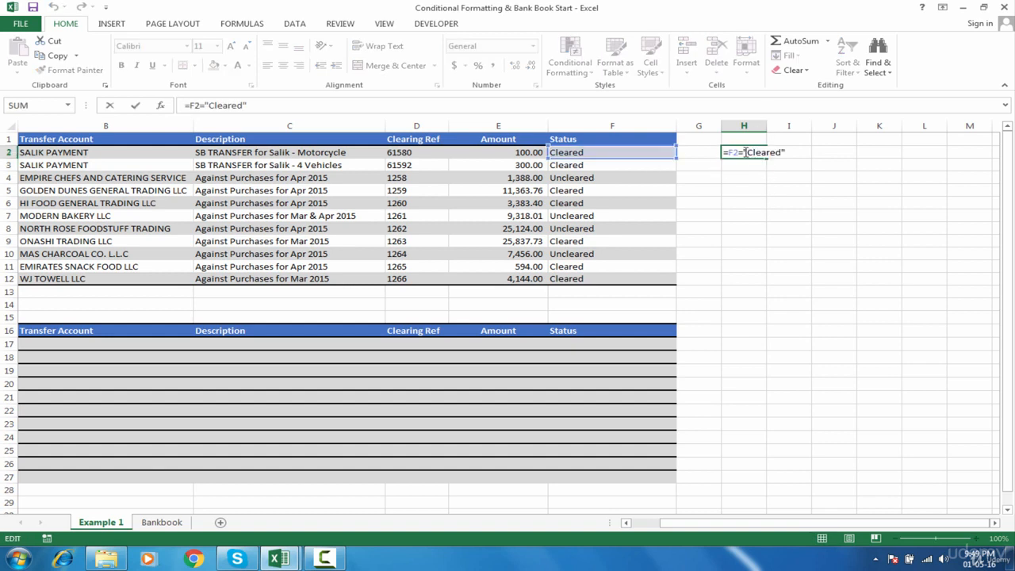
pyautogui.moveTo(743, 152); pyautogui.dragTo(782, 153)
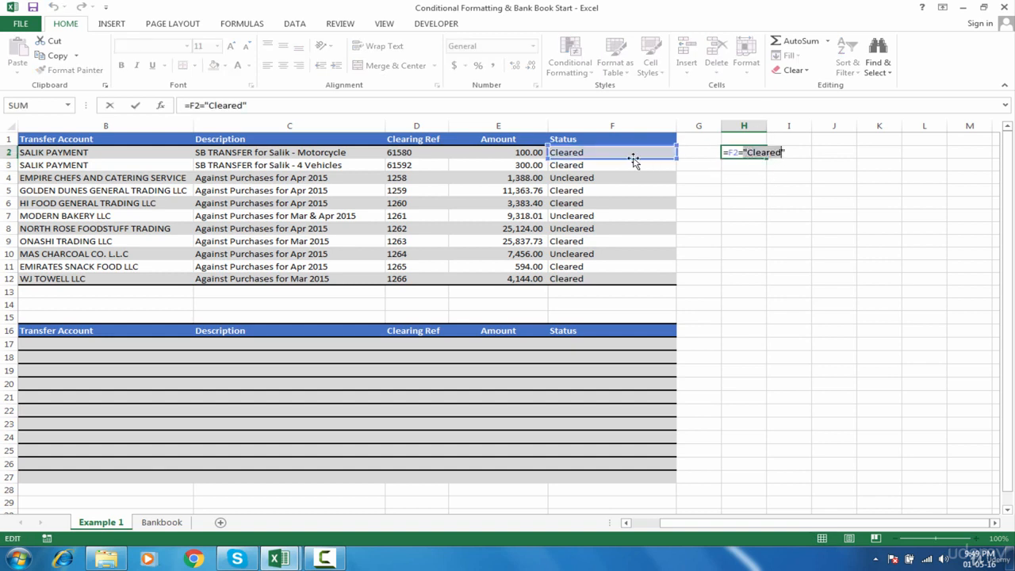
pyautogui.click(731, 153)
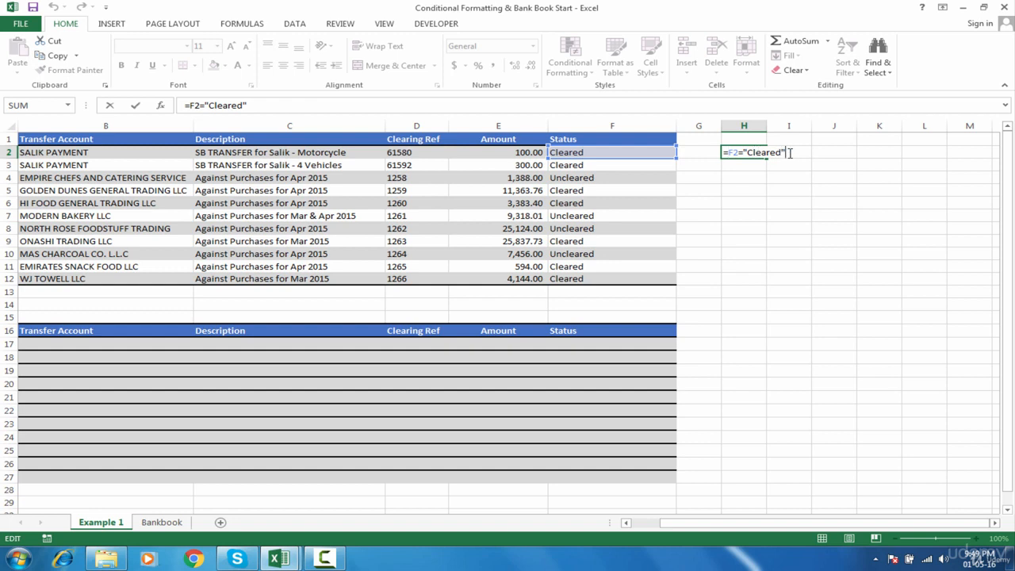
pyautogui.press('Return')
pyautogui.click(752, 153)
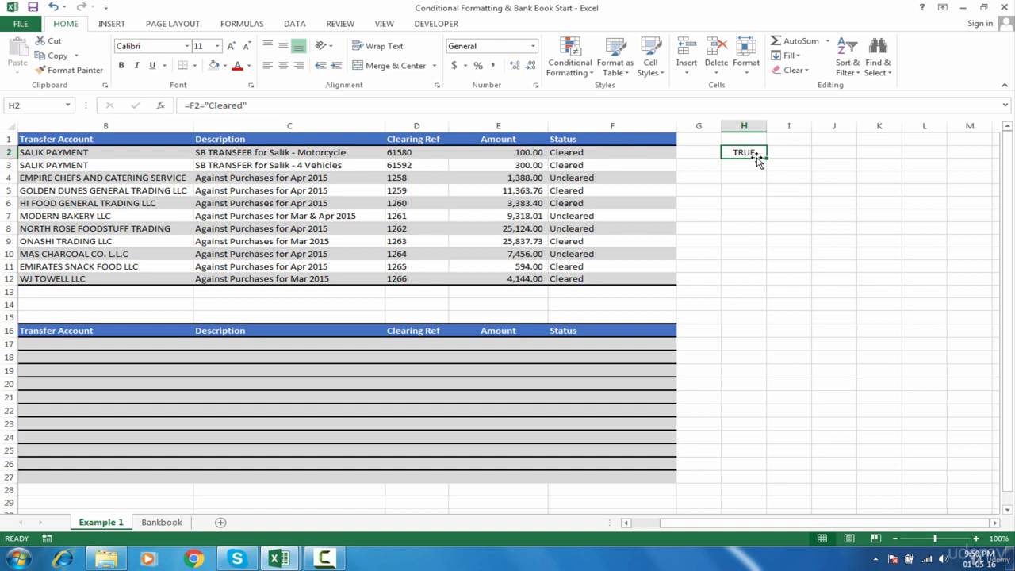
pyautogui.moveTo(657, 154); pyautogui.dragTo(658, 268)
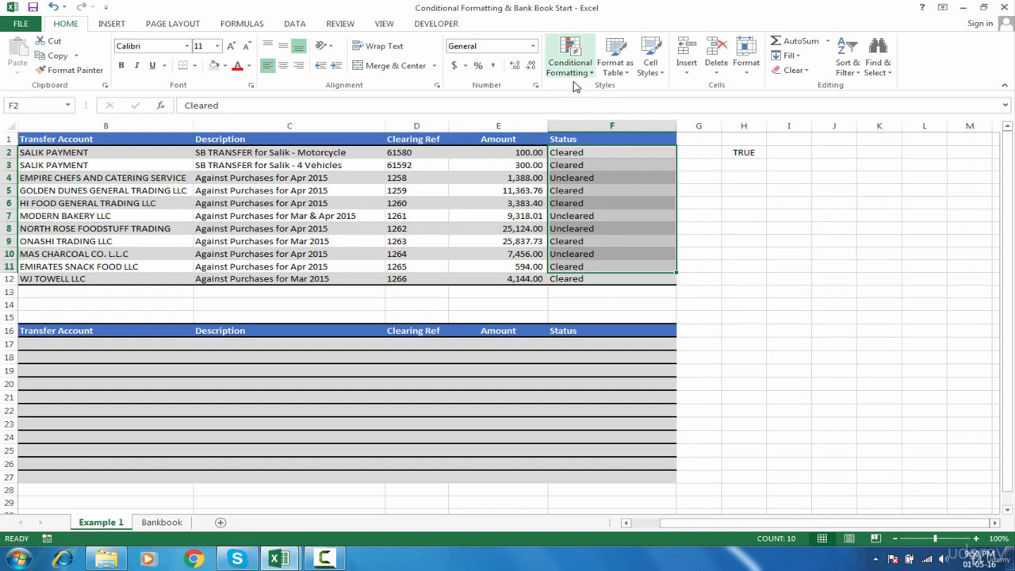
pyautogui.click(749, 153)
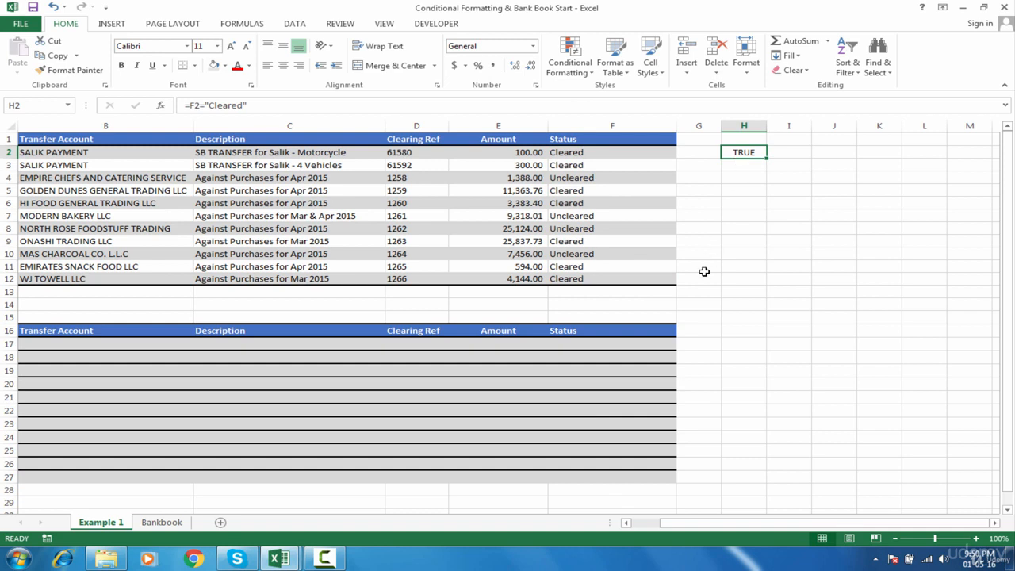
# Step: Enter the test formula =F2="Cleared" in the lower table's first Status cell, F17
pyautogui.click(627, 343)
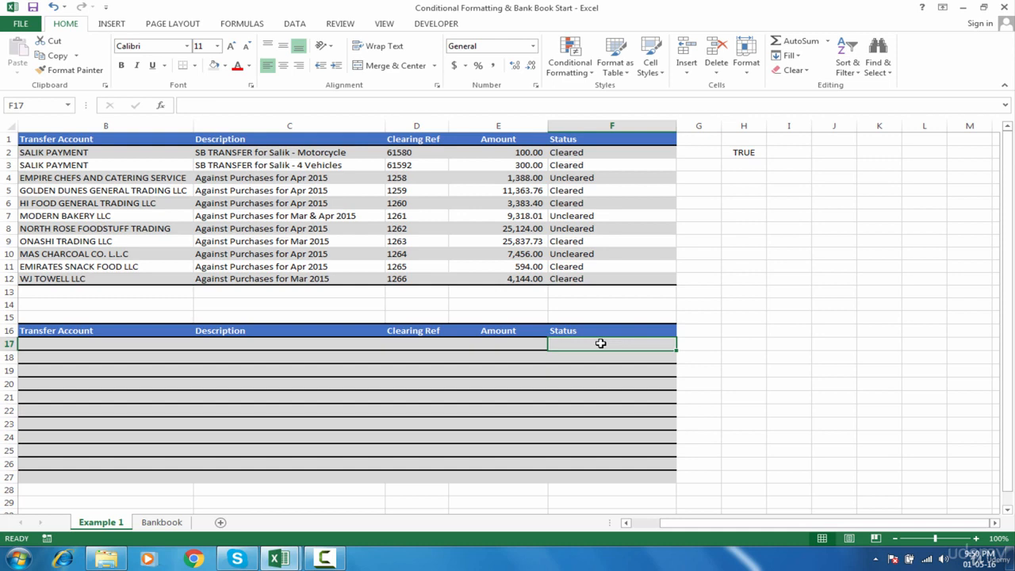
pyautogui.moveTo(569, 151); pyautogui.dragTo(74, 151)
pyautogui.click(90, 342)
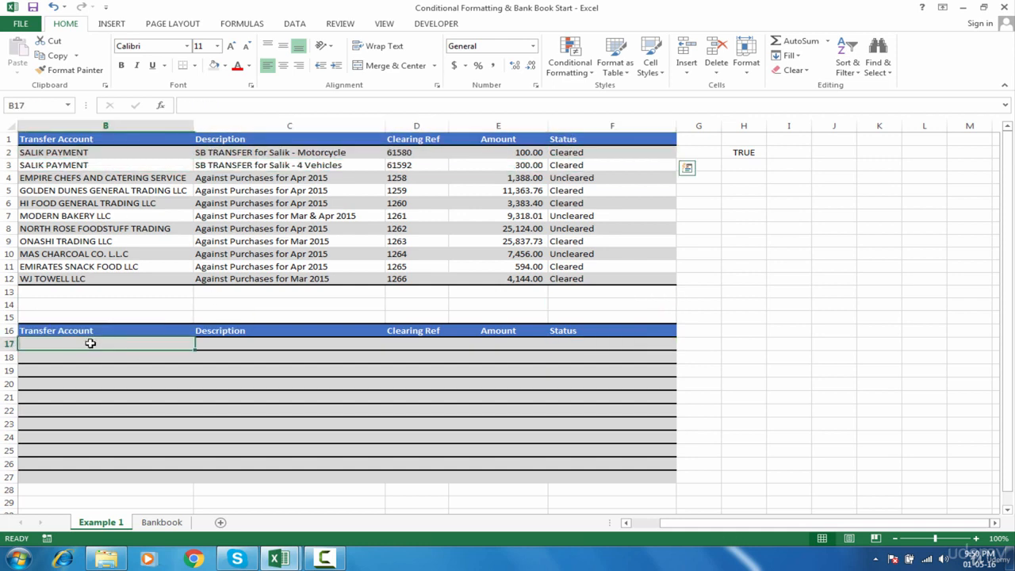
pyautogui.moveTo(91, 342); pyautogui.dragTo(615, 341)
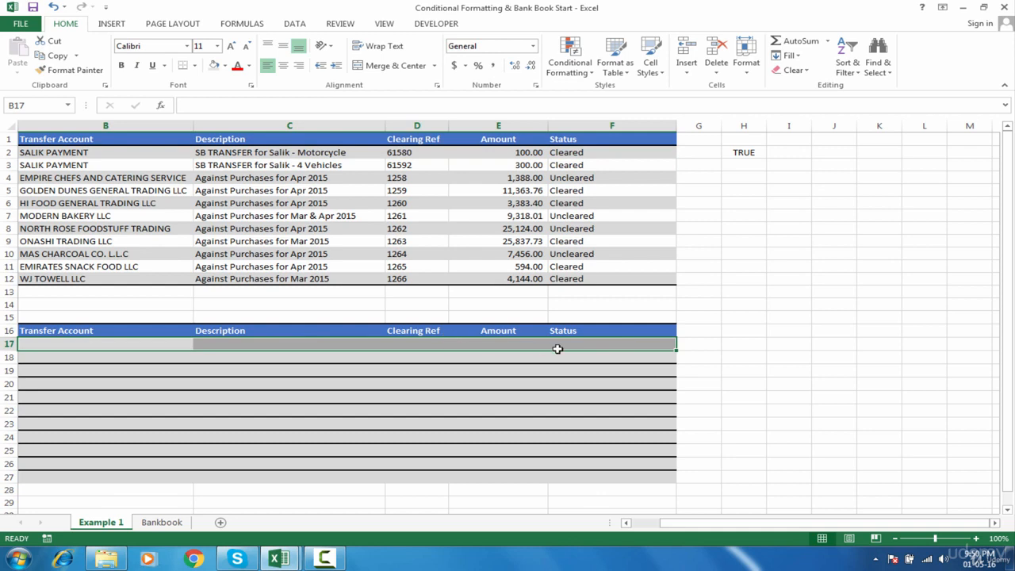
pyautogui.click(586, 343)
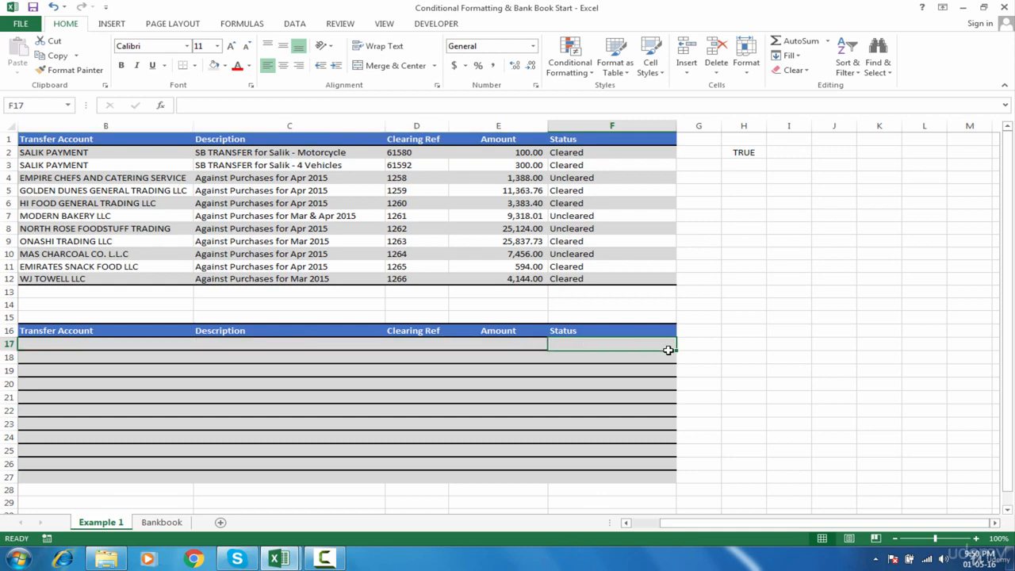
pyautogui.write('=')
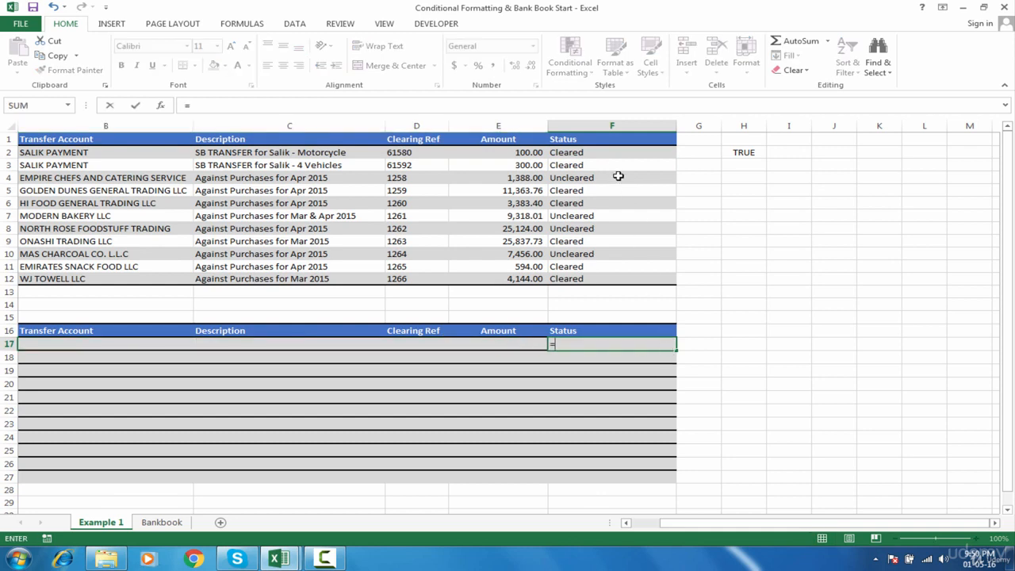
pyautogui.click(606, 154)
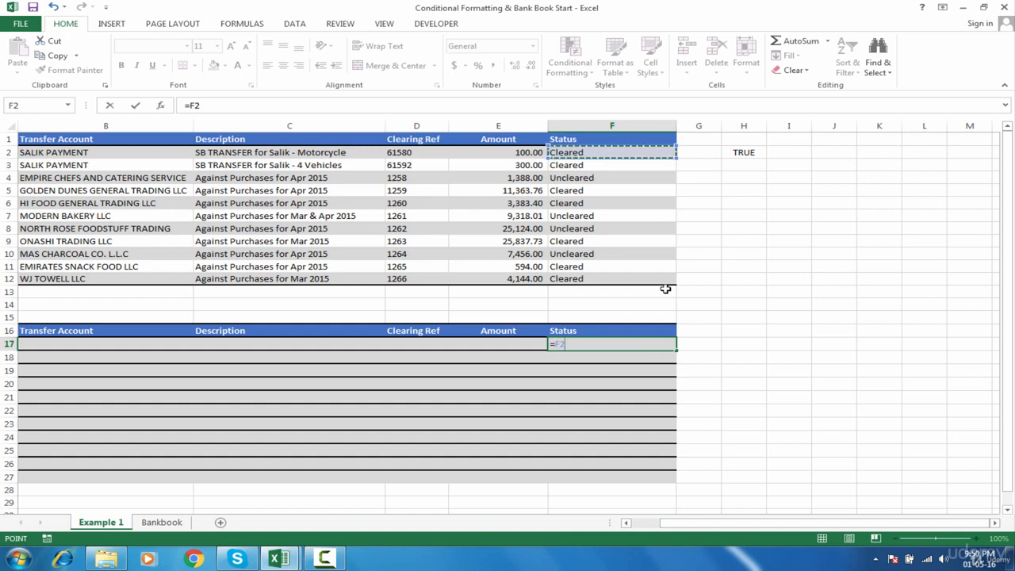
pyautogui.write('="C')
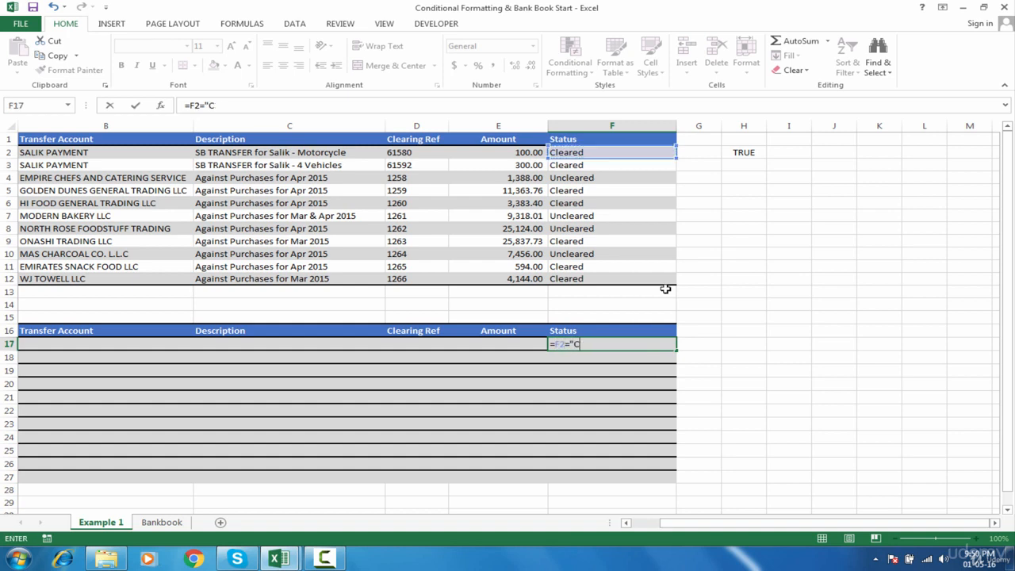
pyautogui.write('leared')
pyautogui.press('Return')
# Step: Copy the F17 test formula across row 17 to B17 and check the references in C17 and D17
pyautogui.click(651, 345)
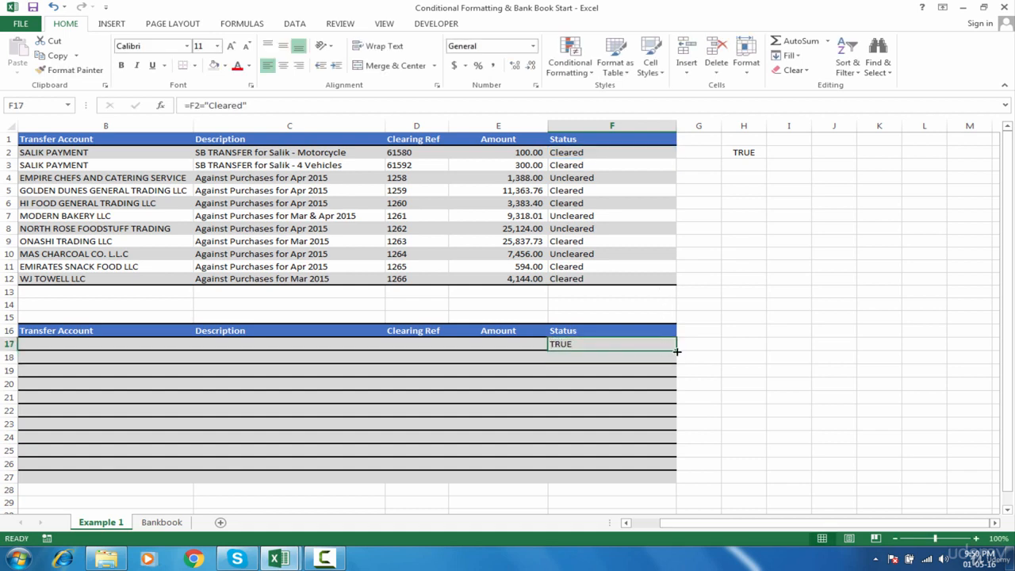
pyautogui.moveTo(676, 351); pyautogui.dragTo(61, 344)
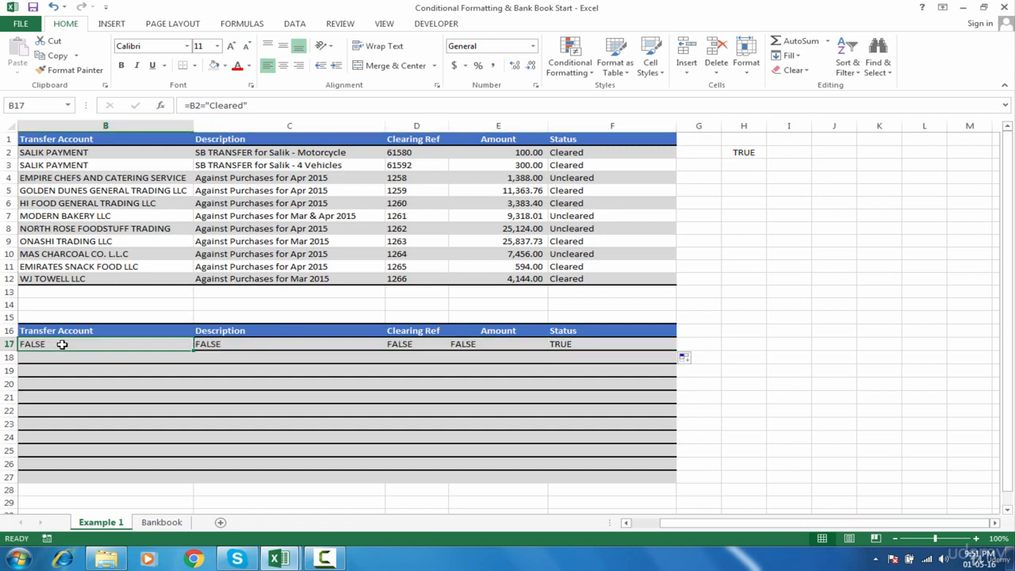
pyautogui.click(269, 344)
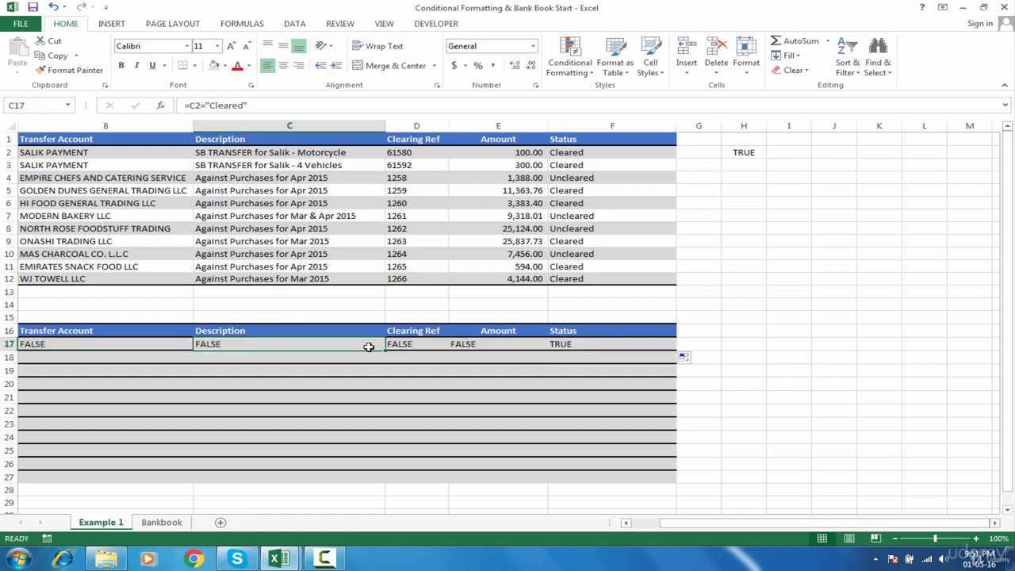
pyautogui.click(435, 341)
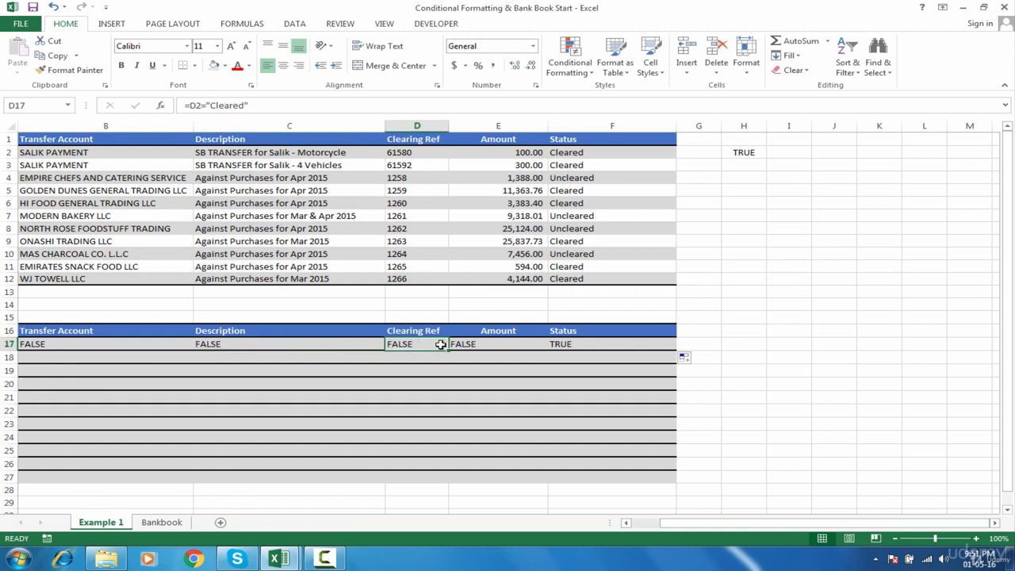
# Step: Try redirecting the cell reference in the D17 formula to the Status cells F2 and F3
pyautogui.doubleClick(440, 345)
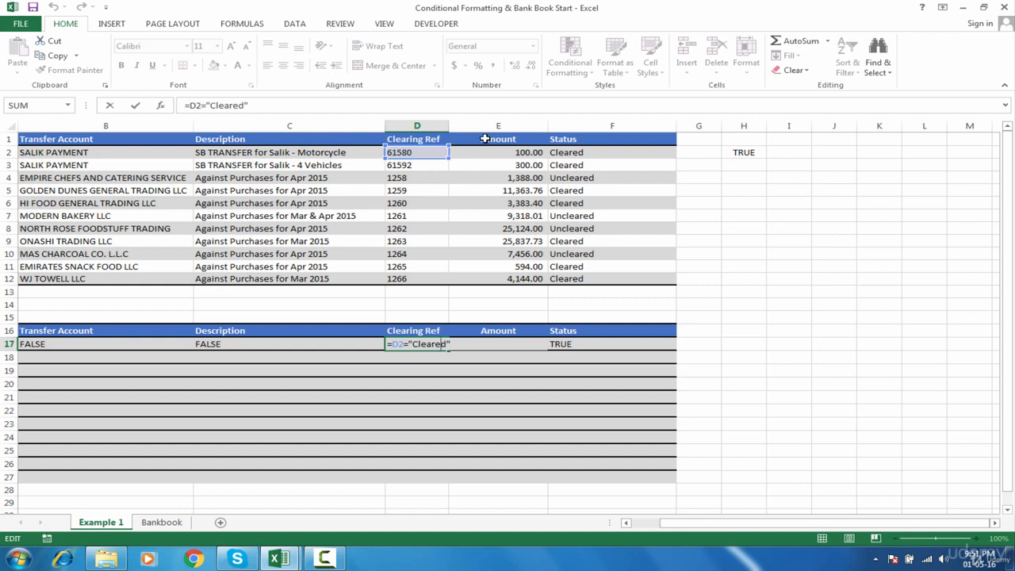
pyautogui.moveTo(450, 153); pyautogui.dragTo(571, 151)
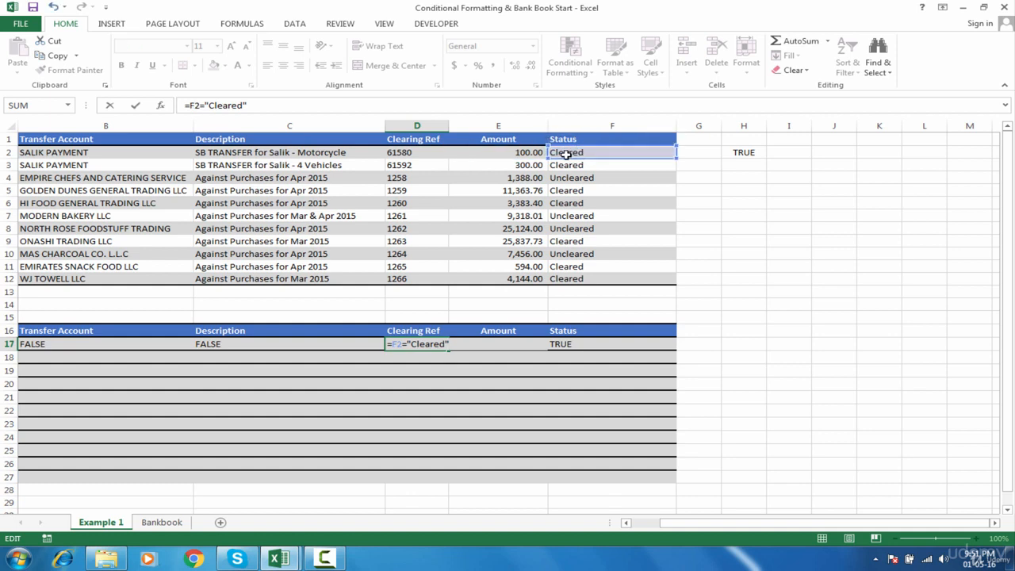
pyautogui.moveTo(568, 159); pyautogui.dragTo(571, 170)
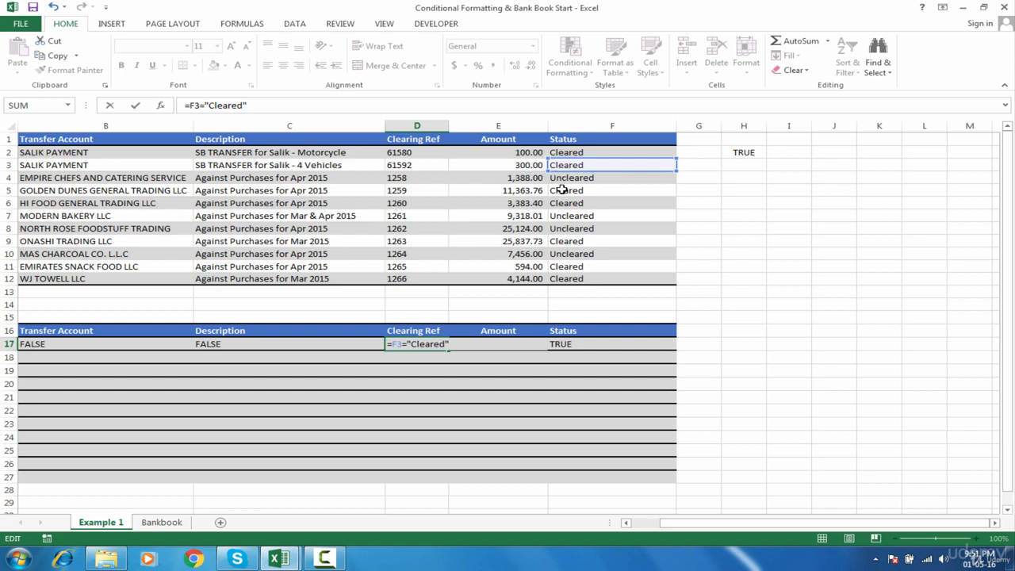
pyautogui.click(431, 155)
pyautogui.hotkey('ctrl', 'Return')
# Step: Lock the column of the reference in F17 so the formula reads =$F2="Cleared"
pyautogui.doubleClick(585, 346)
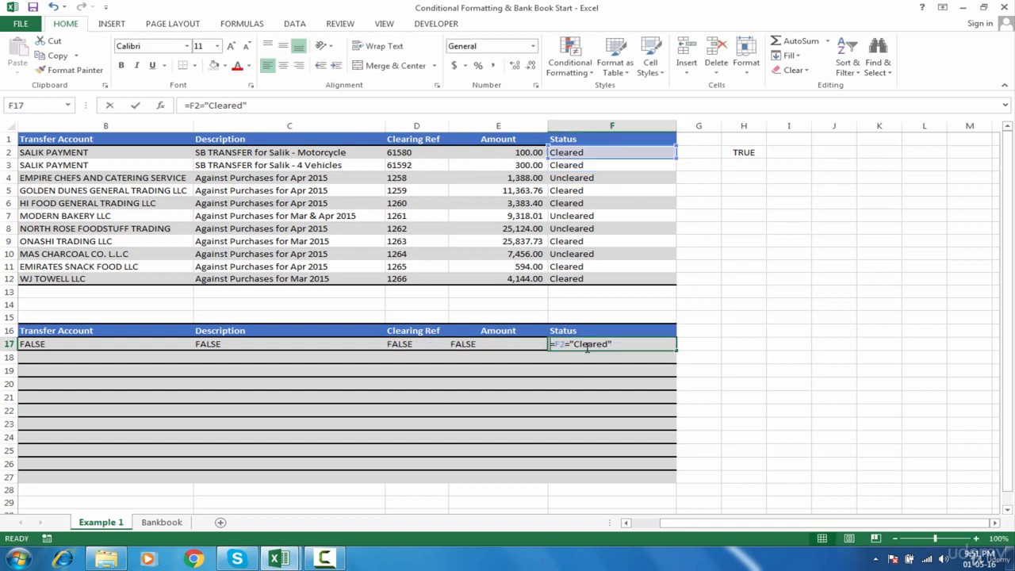
pyautogui.moveTo(556, 343); pyautogui.dragTo(569, 350)
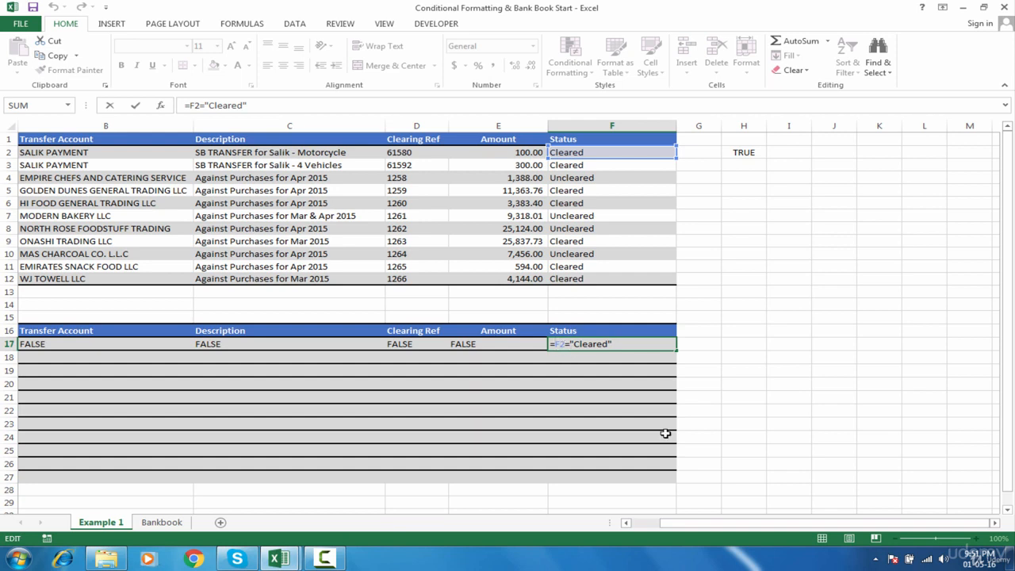
pyautogui.press('F4')
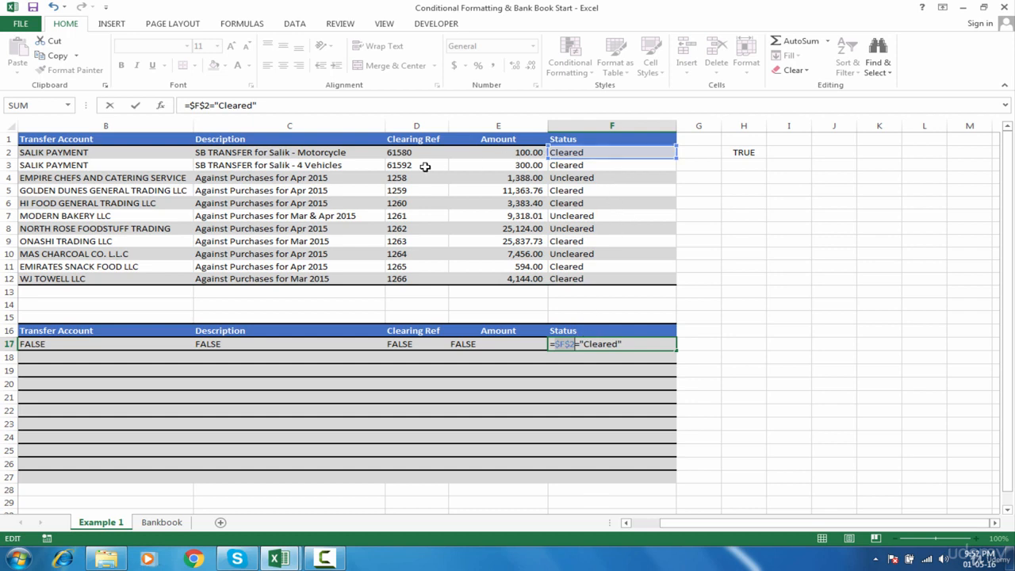
pyautogui.press('F4')
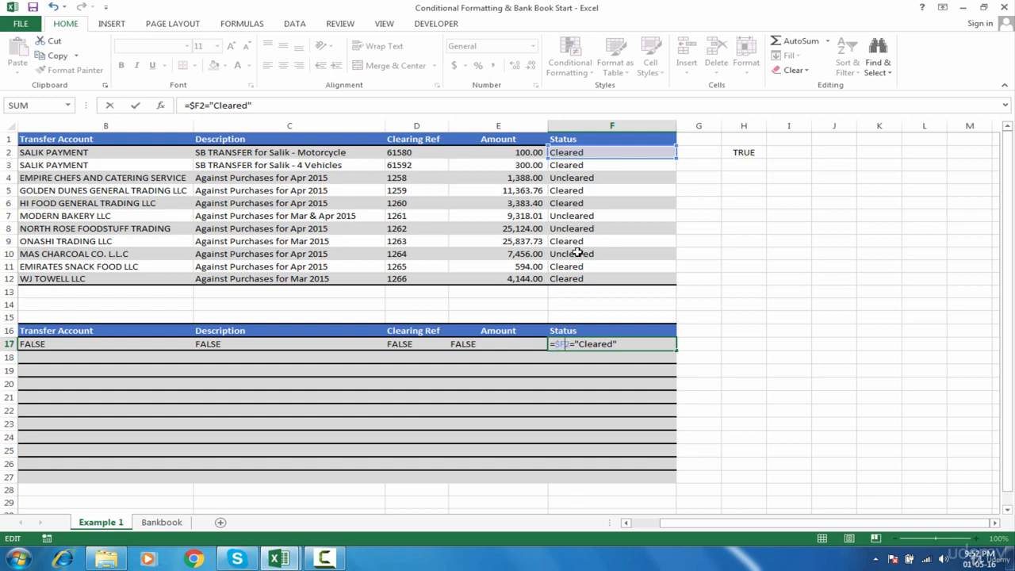
pyautogui.press('Return')
# Step: Copy the column-locked formula from F17 across row 17 to the Date column
pyautogui.click(657, 343)
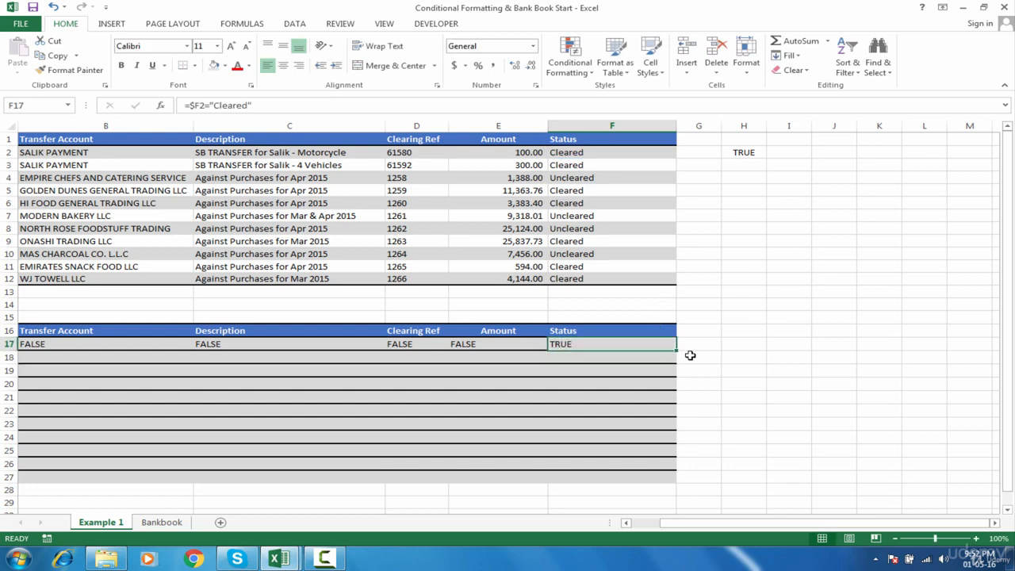
pyautogui.moveTo(676, 350); pyautogui.dragTo(4, 333)
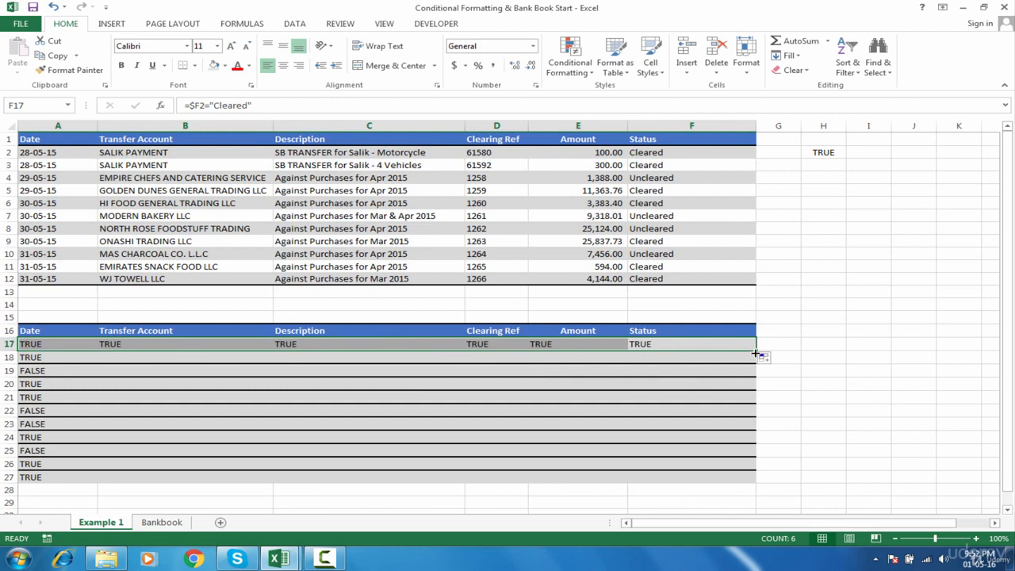
pyautogui.click(755, 352)
# Step: Clear the leftover results in A18:A27 and fill the row 17 formulas down through row 27
pyautogui.click(28, 358)
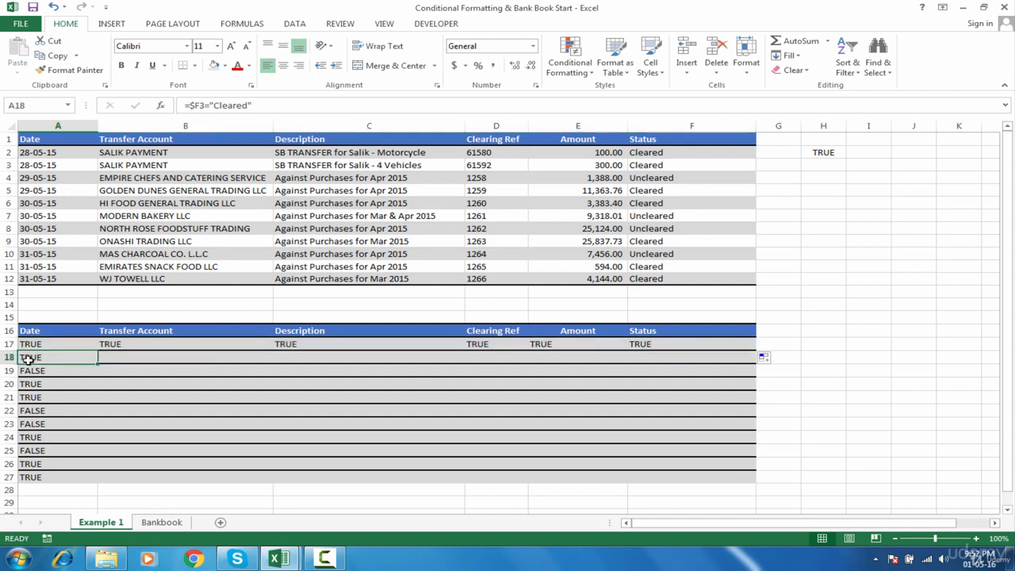
pyautogui.hotkey('ctrl', 'shift', 'Down')
pyautogui.press('Delete')
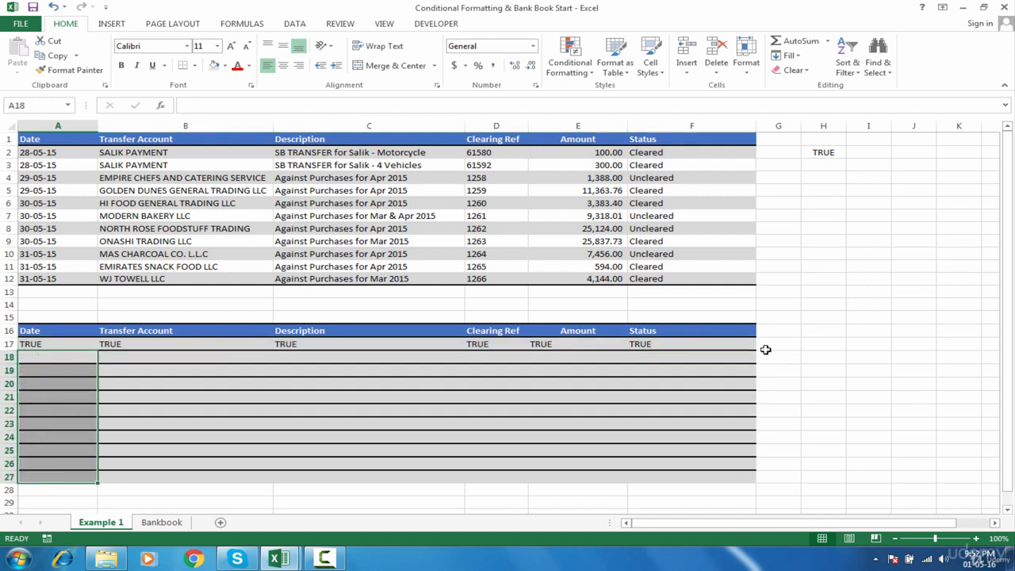
pyautogui.moveTo(756, 351); pyautogui.dragTo(756, 480)
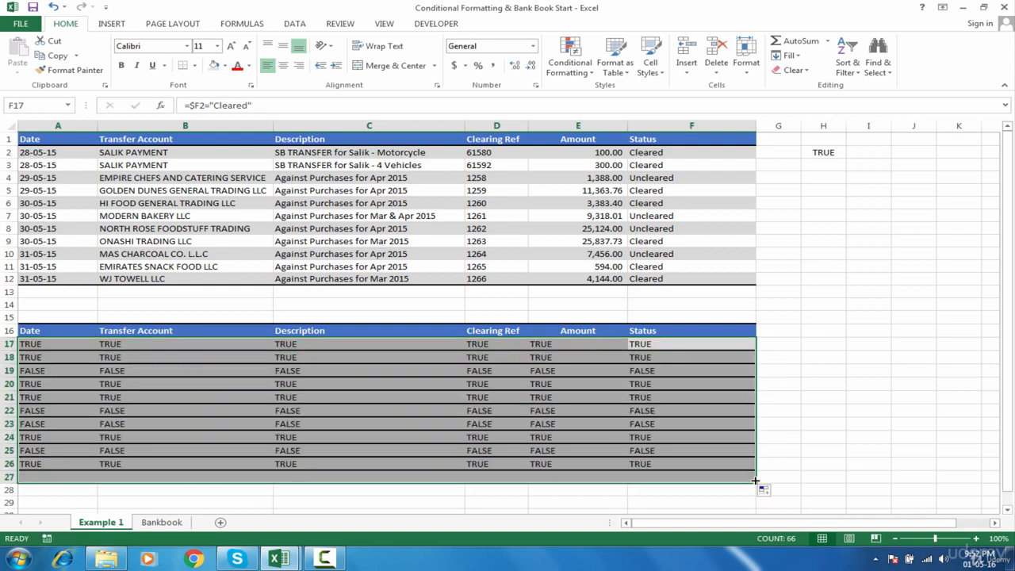
# Step: Compare the test results in rows 18 and 19 with the Status values of transactions in rows 3 and 4
pyautogui.click(696, 357)
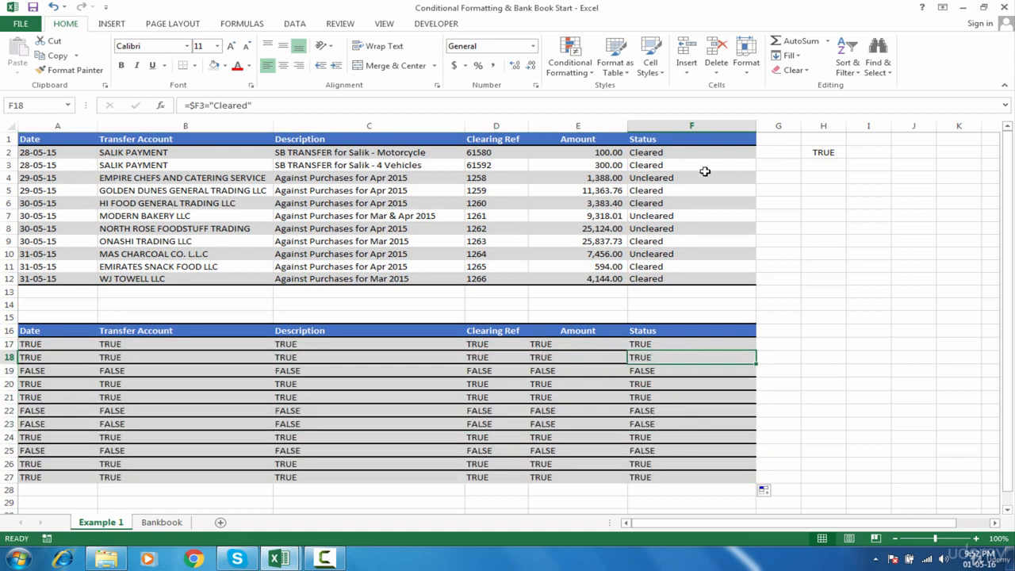
pyautogui.click(667, 168)
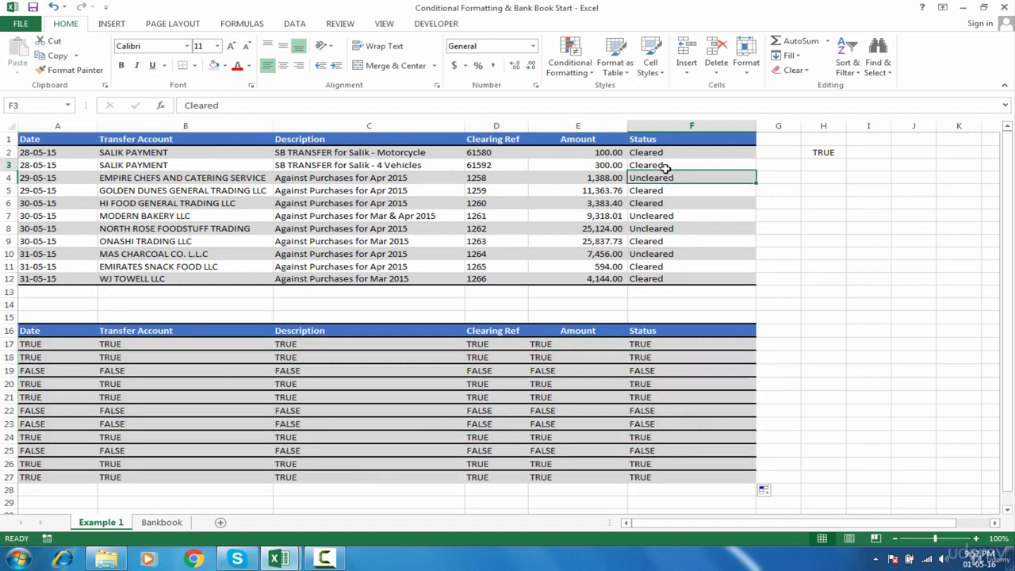
pyautogui.click(668, 357)
pyautogui.hotkey('ctrl', 'shift', 'Left')
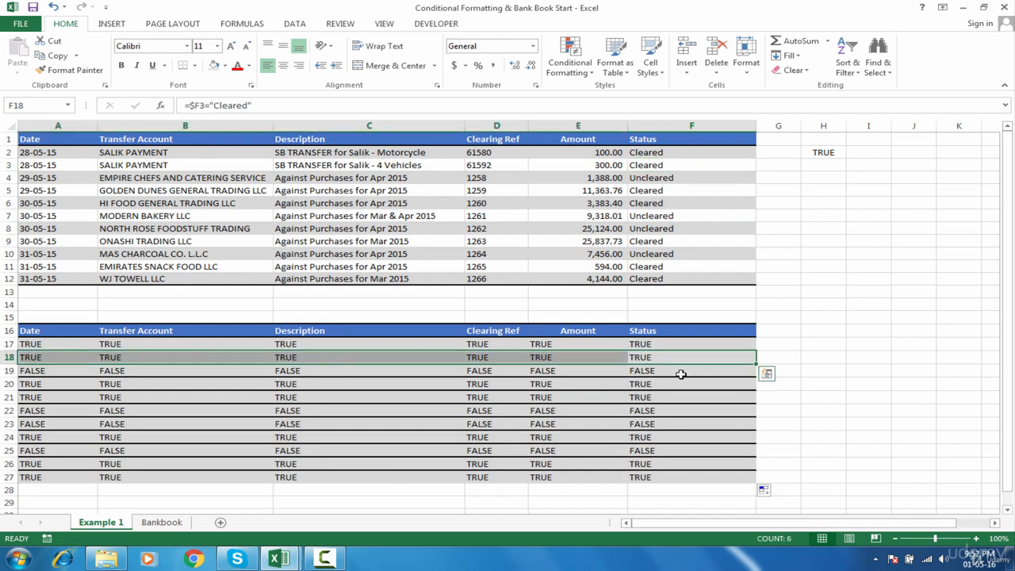
pyautogui.click(678, 178)
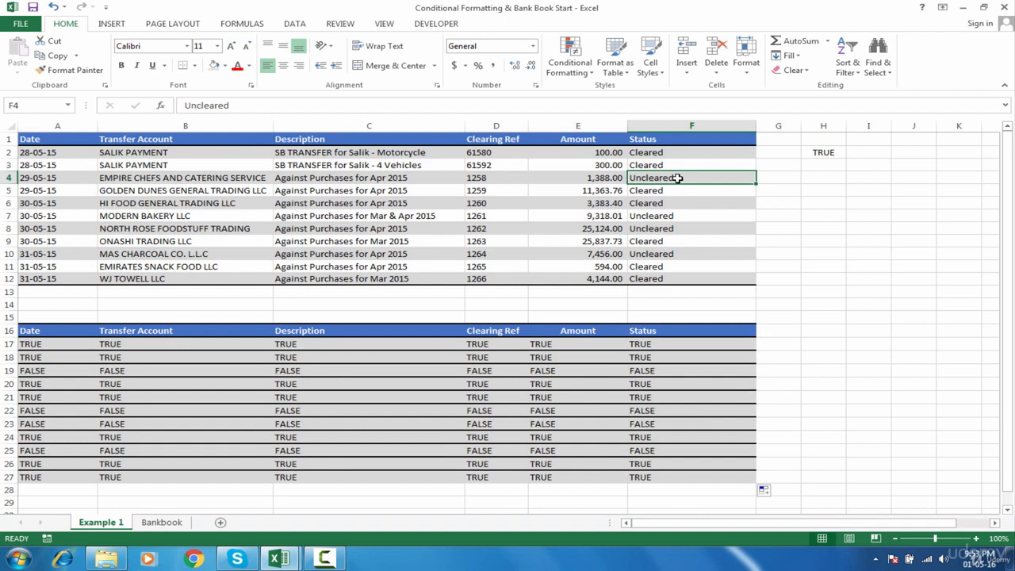
pyautogui.moveTo(666, 370); pyautogui.dragTo(73, 374)
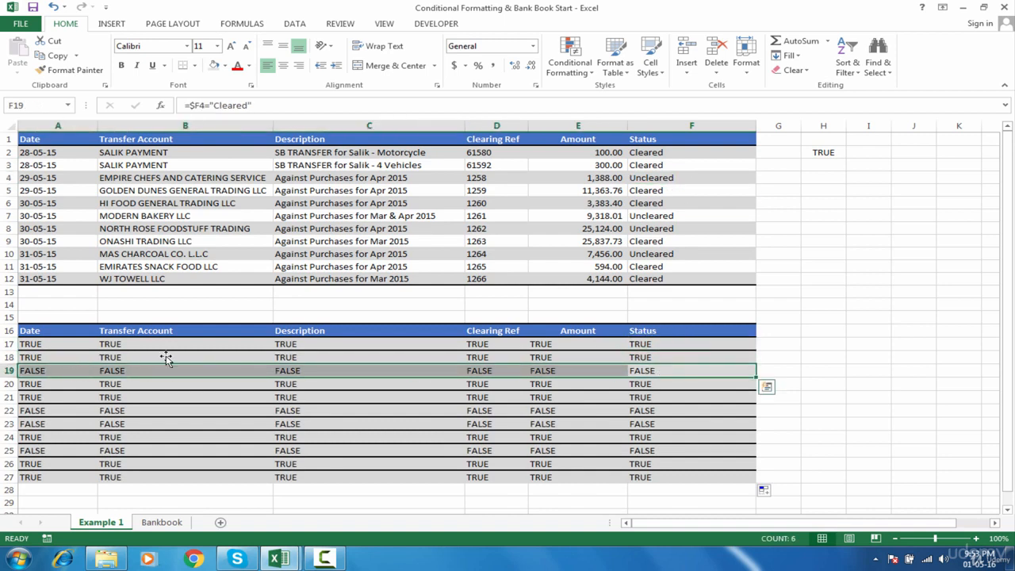
pyautogui.click(670, 181)
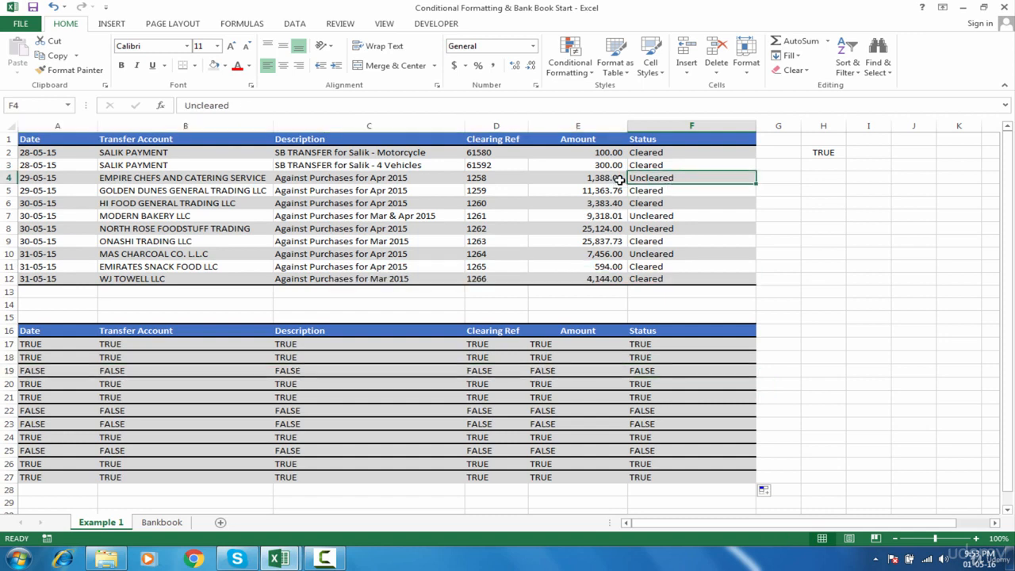
pyautogui.click(549, 180)
pyautogui.click(510, 176)
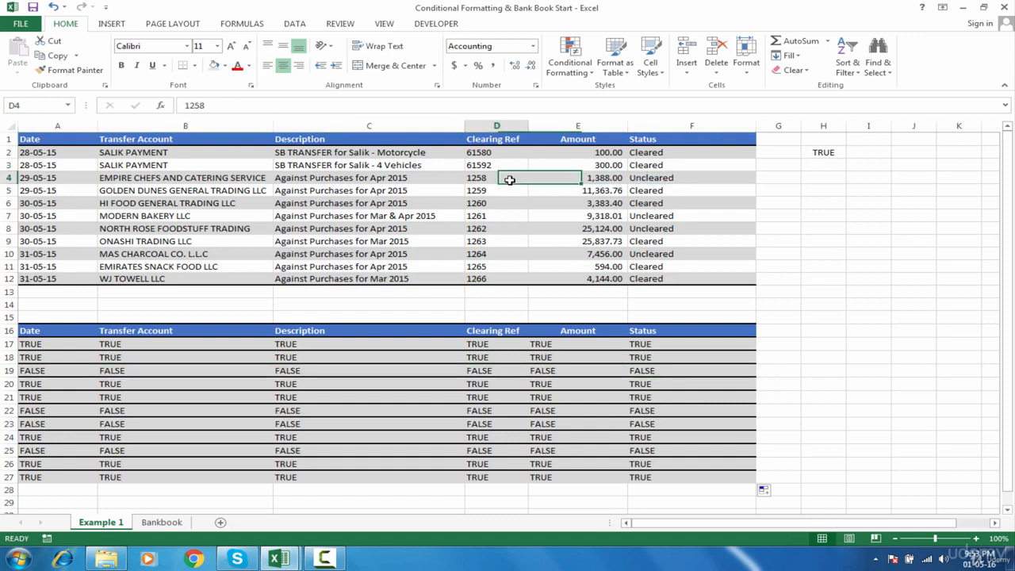
pyautogui.click(423, 175)
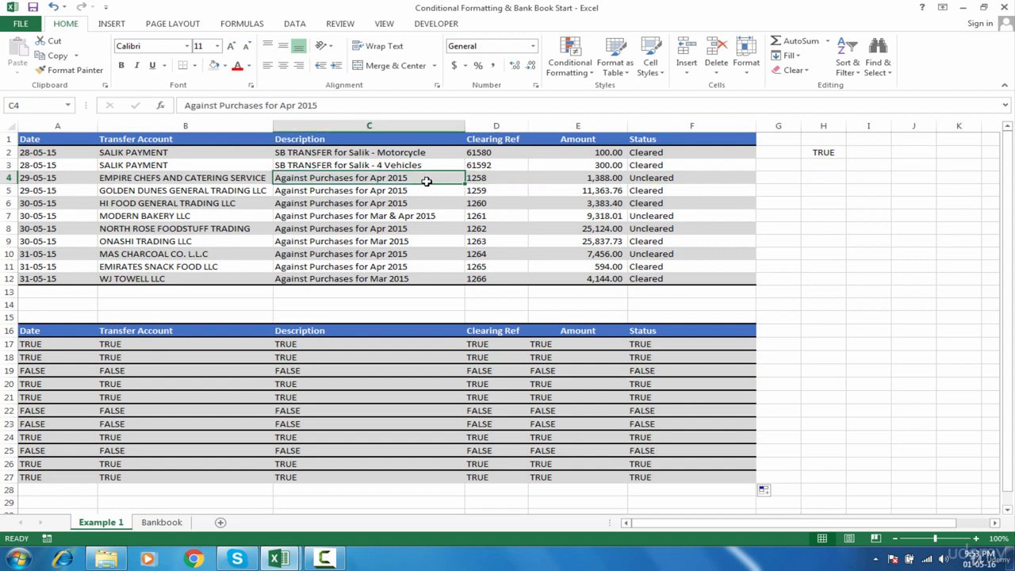
pyautogui.click(681, 178)
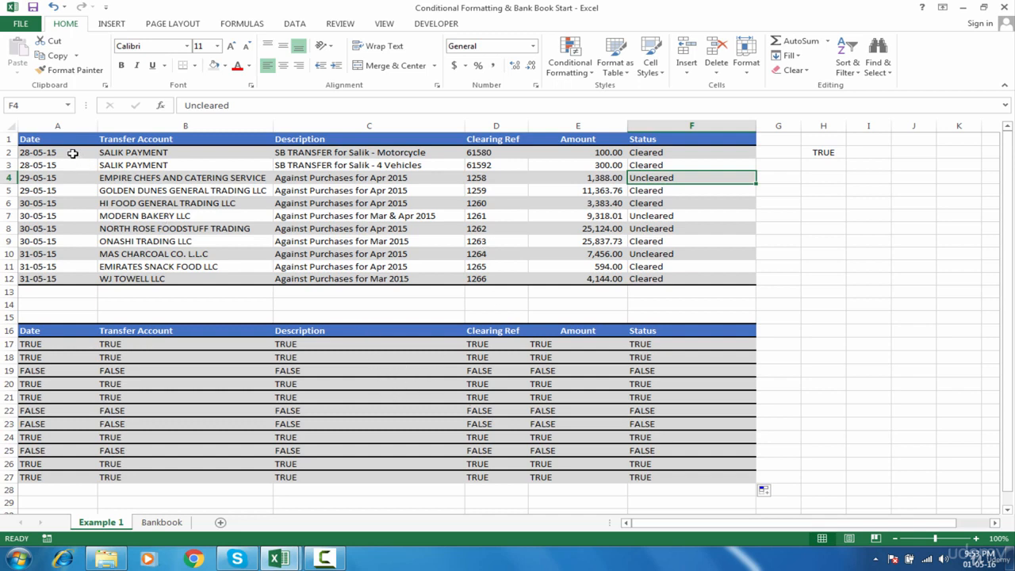
pyautogui.click(51, 136)
pyautogui.moveTo(170, 157); pyautogui.dragTo(718, 277)
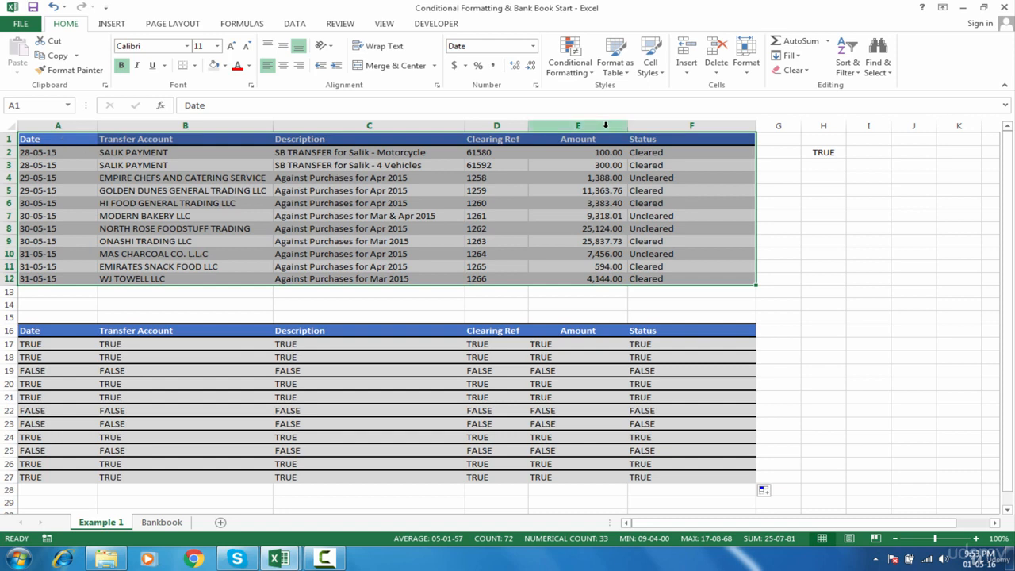
pyautogui.click(574, 67)
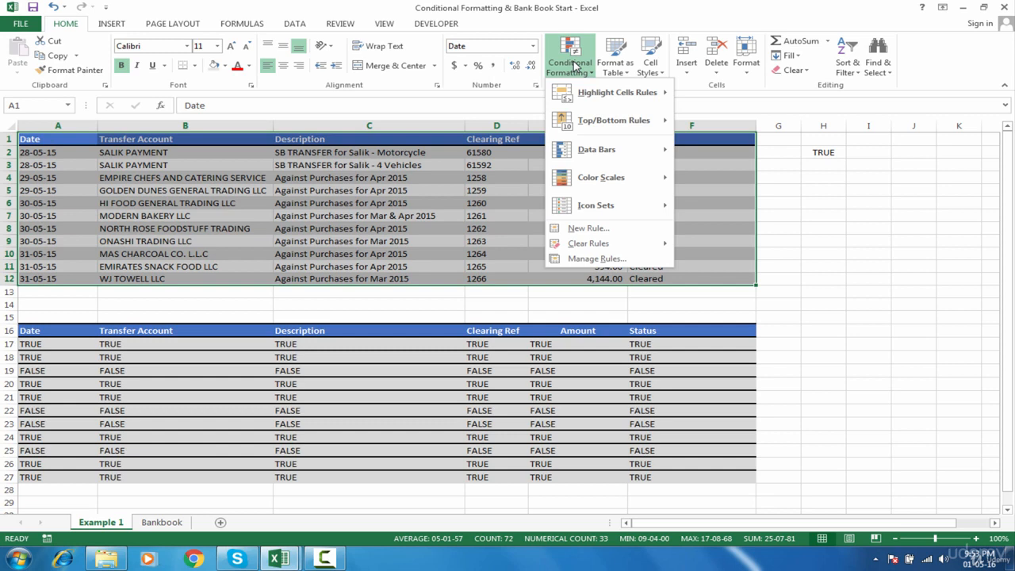
pyautogui.click(589, 229)
pyautogui.moveTo(382, 103); pyautogui.dragTo(697, 184)
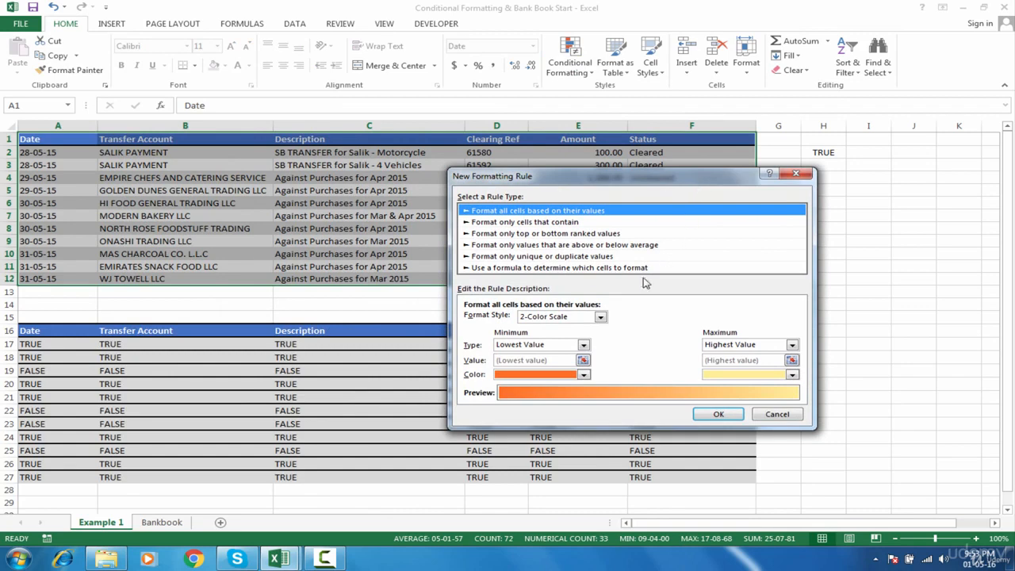
pyautogui.click(602, 268)
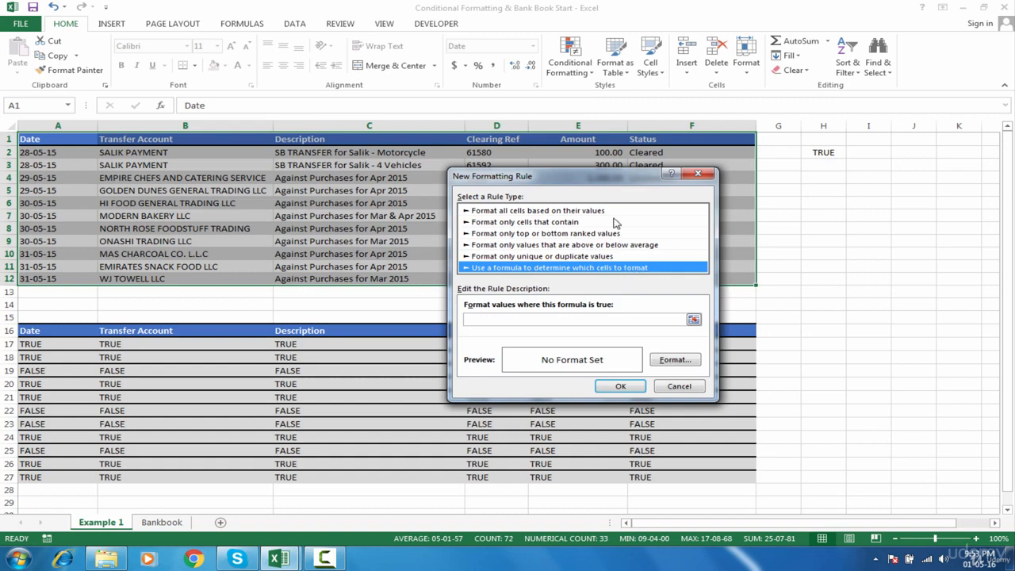
pyautogui.moveTo(633, 183); pyautogui.dragTo(894, 189)
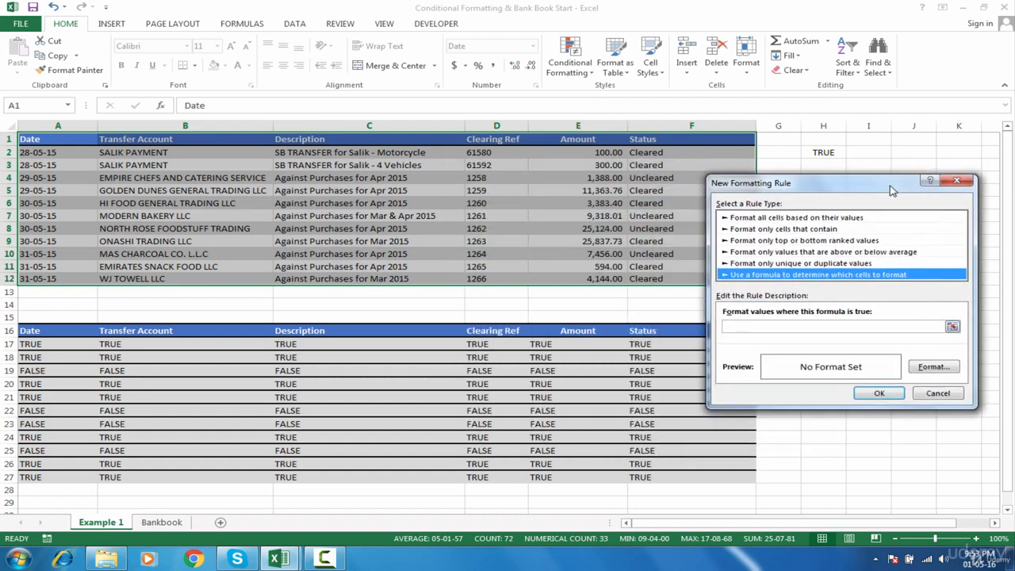
pyautogui.click(942, 389)
# Step: Copy the text of the test formula =$F2="Cleared" from F17, leaving the cell unedited
pyautogui.click(666, 341)
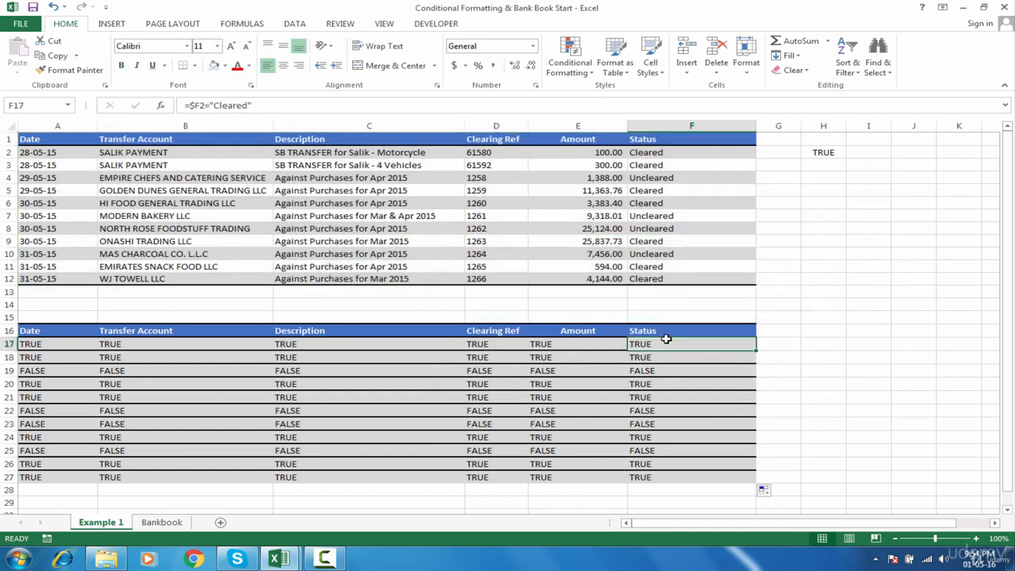
pyautogui.moveTo(292, 106); pyautogui.dragTo(146, 107)
pyautogui.hotkey('ctrl', 'c')
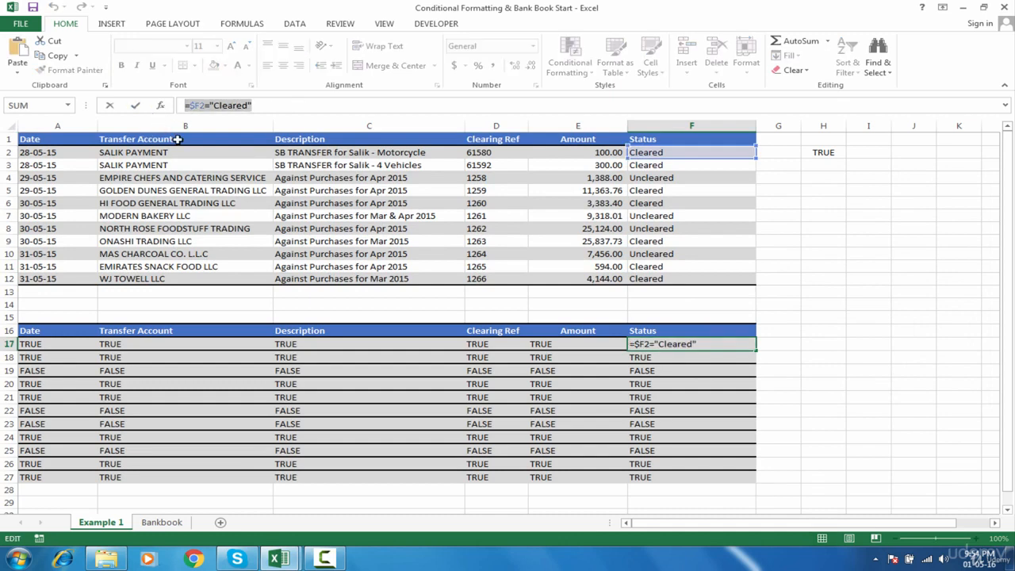
pyautogui.press('Escape')
# Step: Start a formula-based conditional formatting rule for A1:F12, reusing the copied formula with its reference changed to row 1: =$F1="Cleared"
pyautogui.click(80, 137)
pyautogui.hotkey('ctrl', 'a')
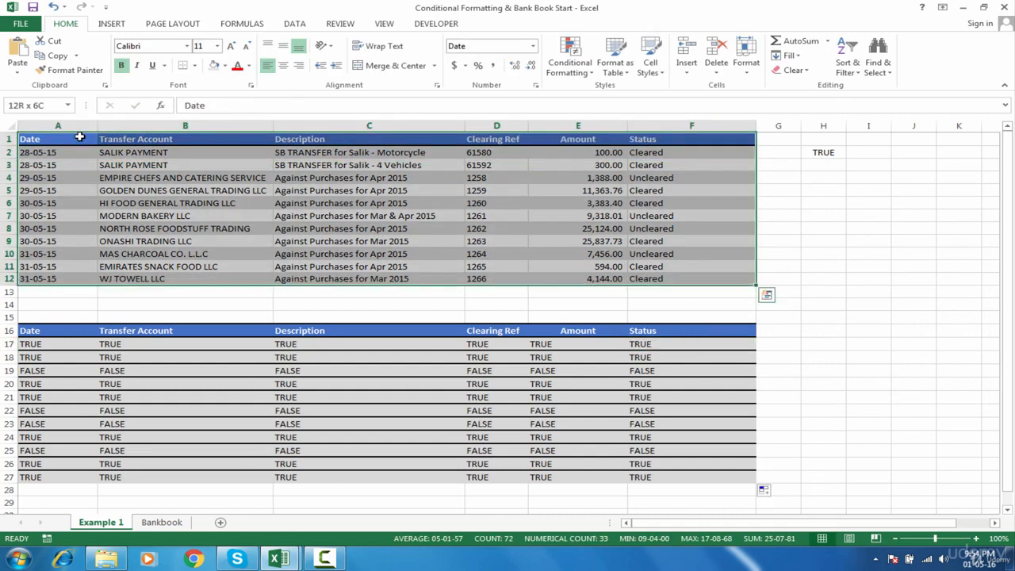
pyautogui.click(561, 72)
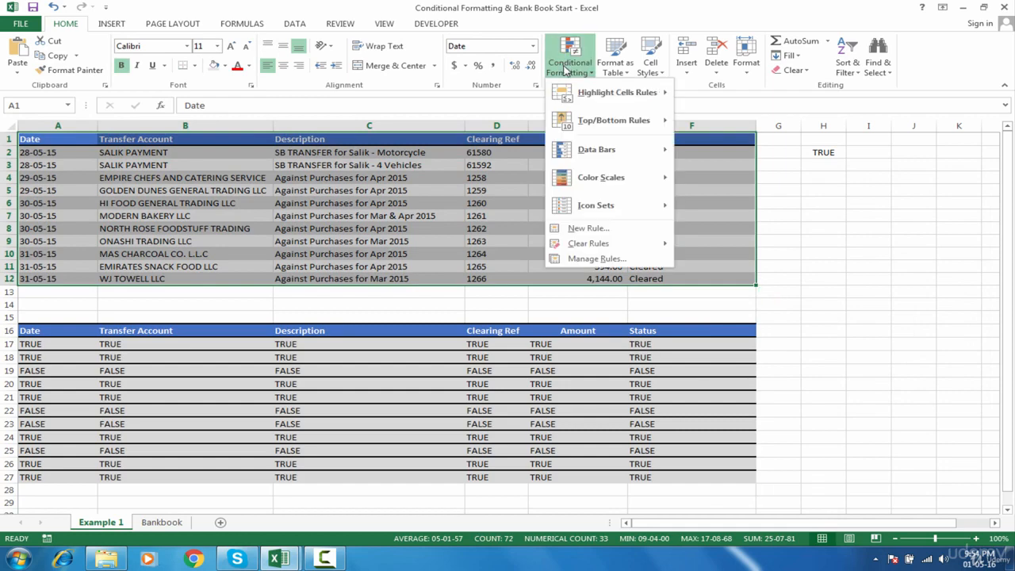
pyautogui.click(611, 230)
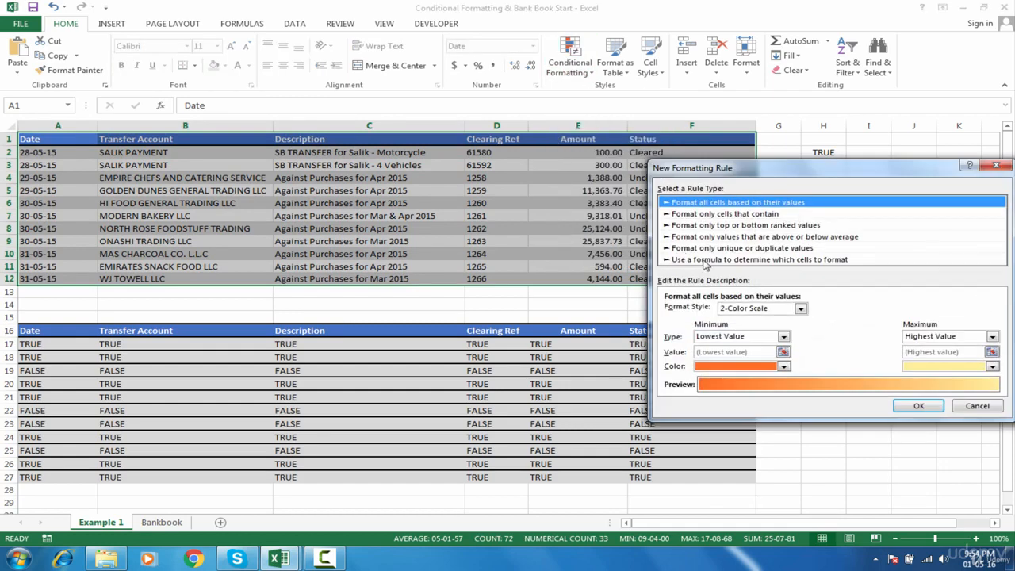
pyautogui.click(703, 259)
pyautogui.click(743, 310)
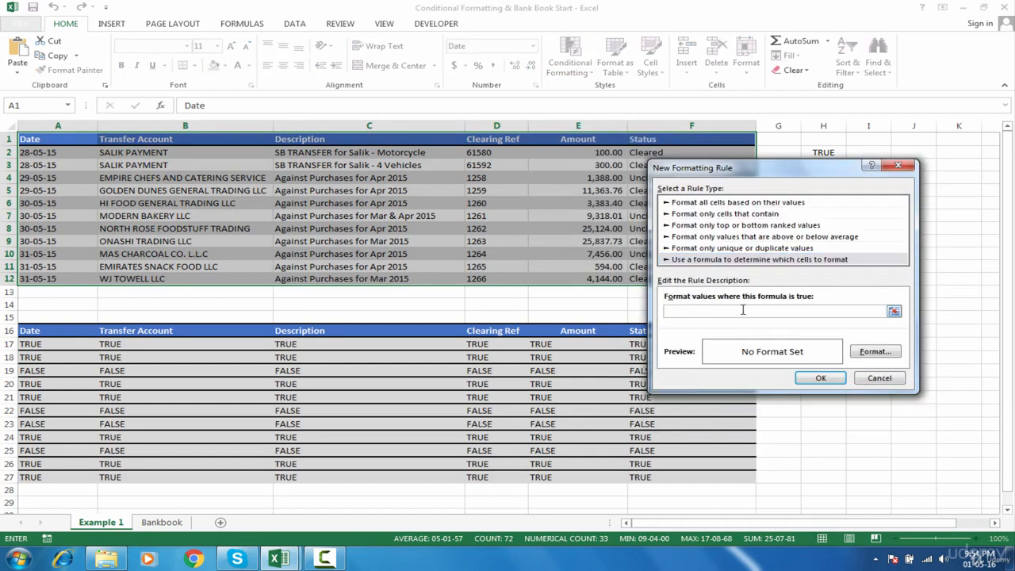
pyautogui.hotkey('ctrl', 'v')
pyautogui.moveTo(792, 175); pyautogui.dragTo(792, 266)
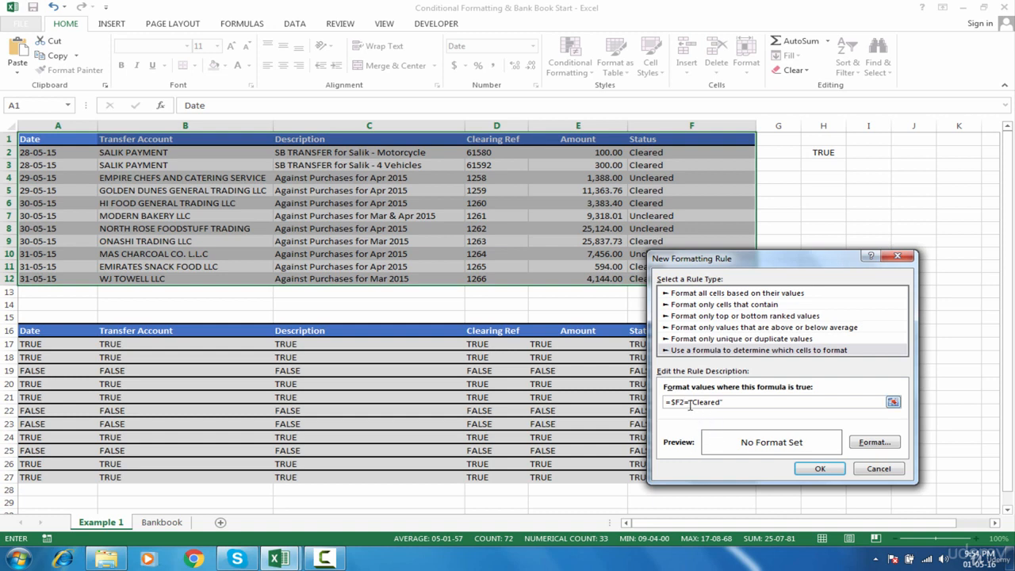
pyautogui.press('BackSpace')
pyautogui.write('1')
# Step: Give the Cleared rule a light green background fill and apply it to the table
pyautogui.click(868, 444)
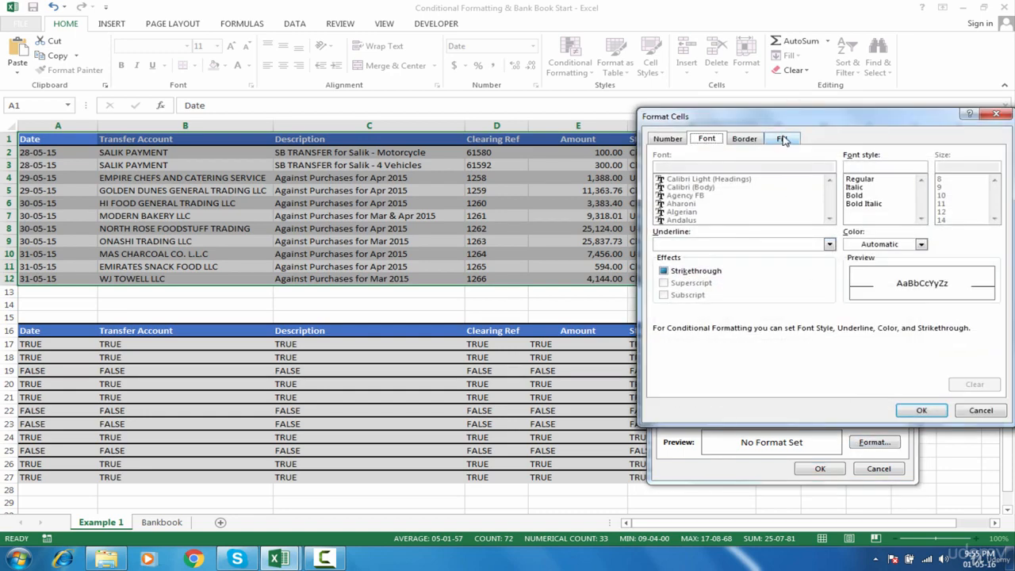
pyautogui.click(783, 140)
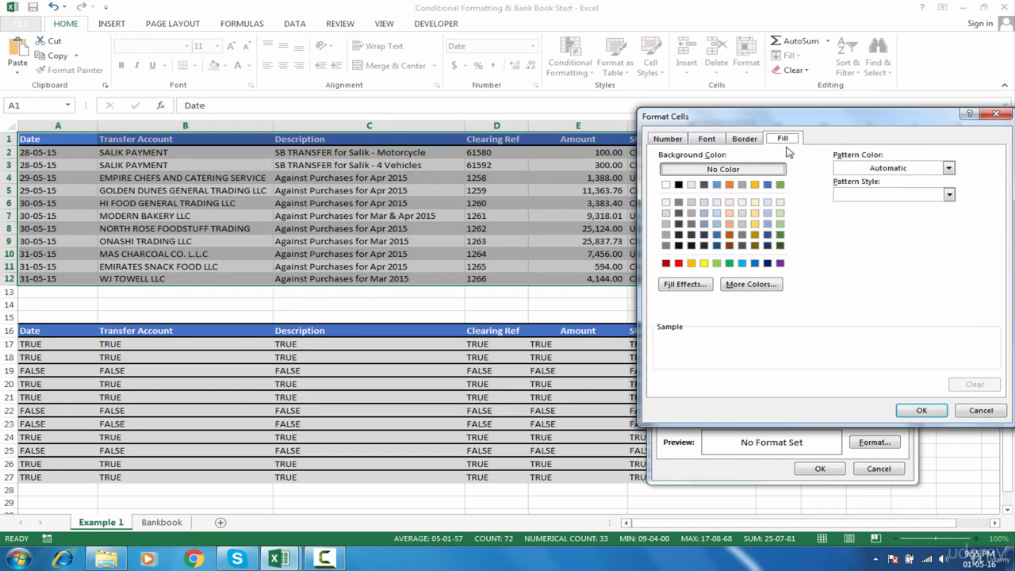
pyautogui.click(718, 264)
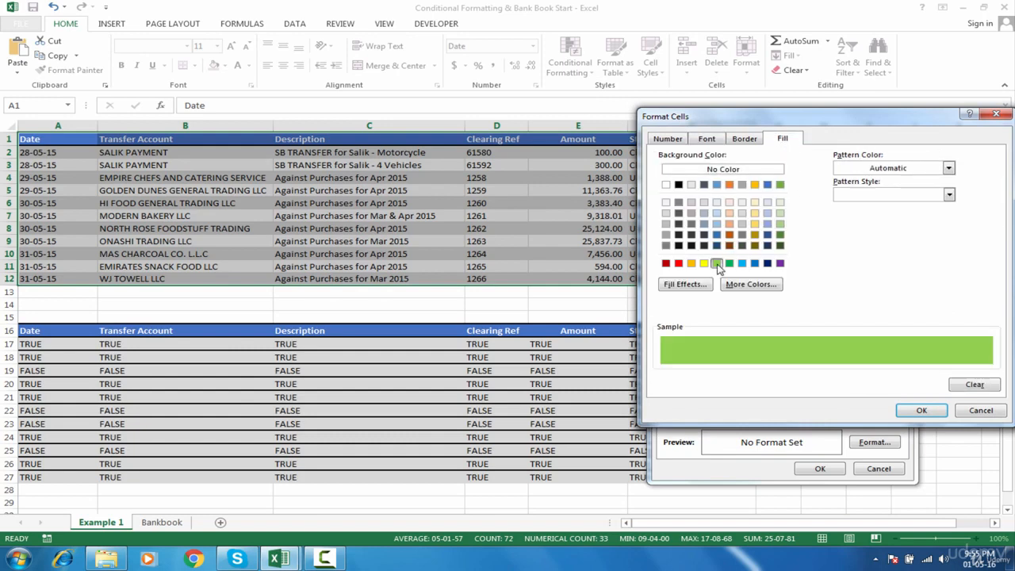
pyautogui.click(920, 411)
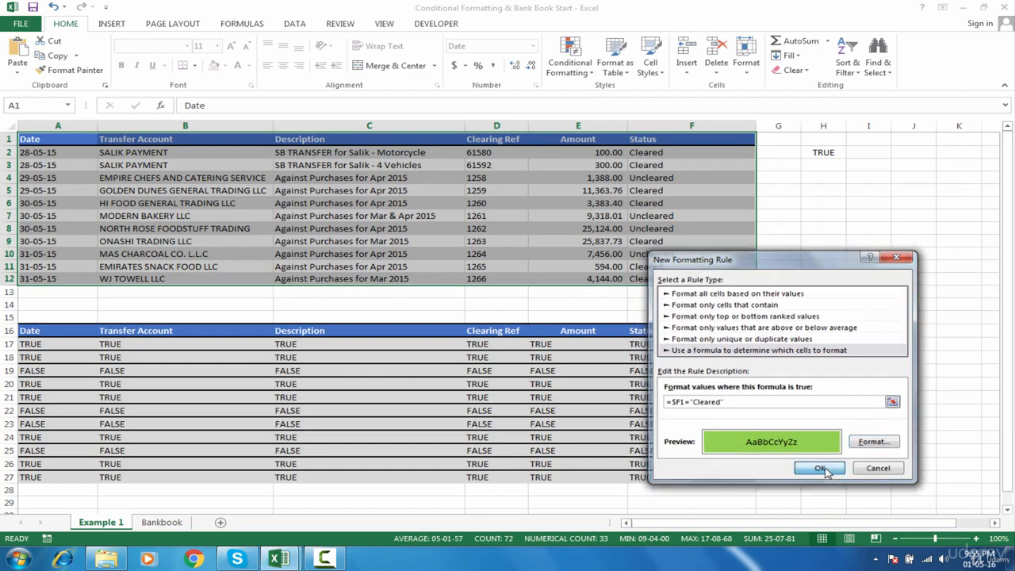
pyautogui.click(822, 469)
pyautogui.click(497, 241)
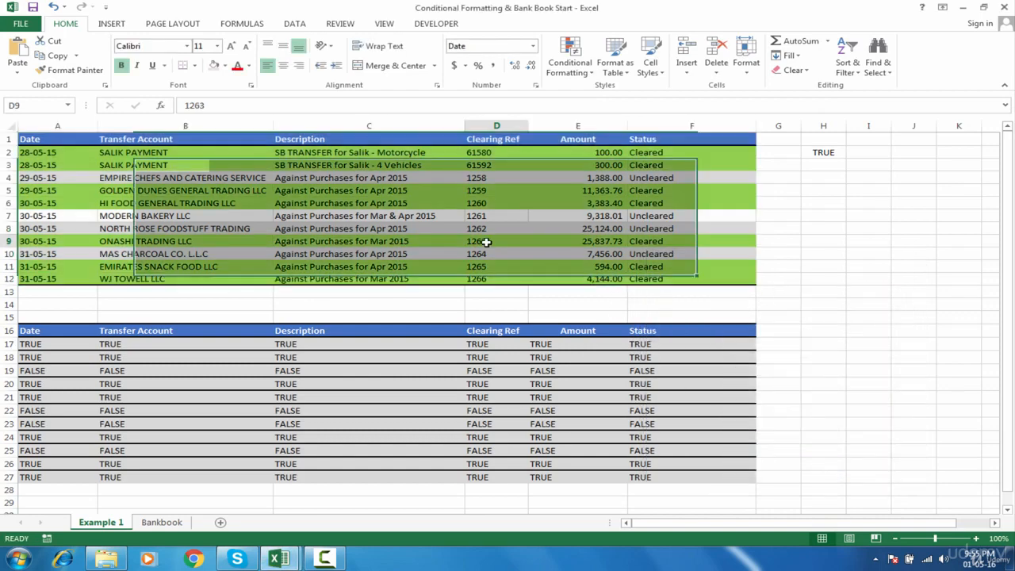
# Step: Test the Cleared rule by changing the Status in F8 to Cleared, and undo the change
pyautogui.click(648, 227)
pyautogui.write('cleared')
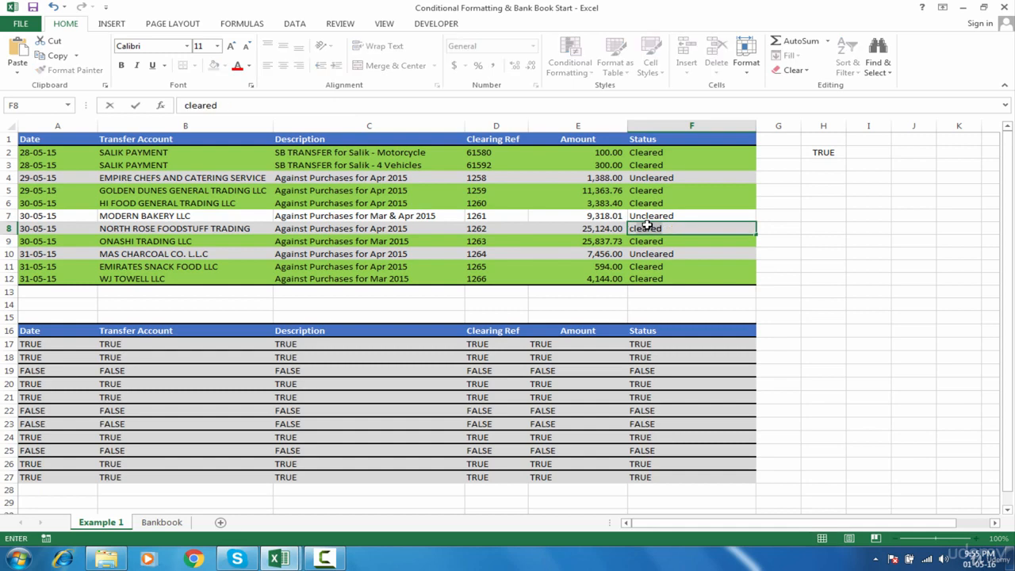
pyautogui.press('Return')
pyautogui.moveTo(648, 227); pyautogui.dragTo(262, 217)
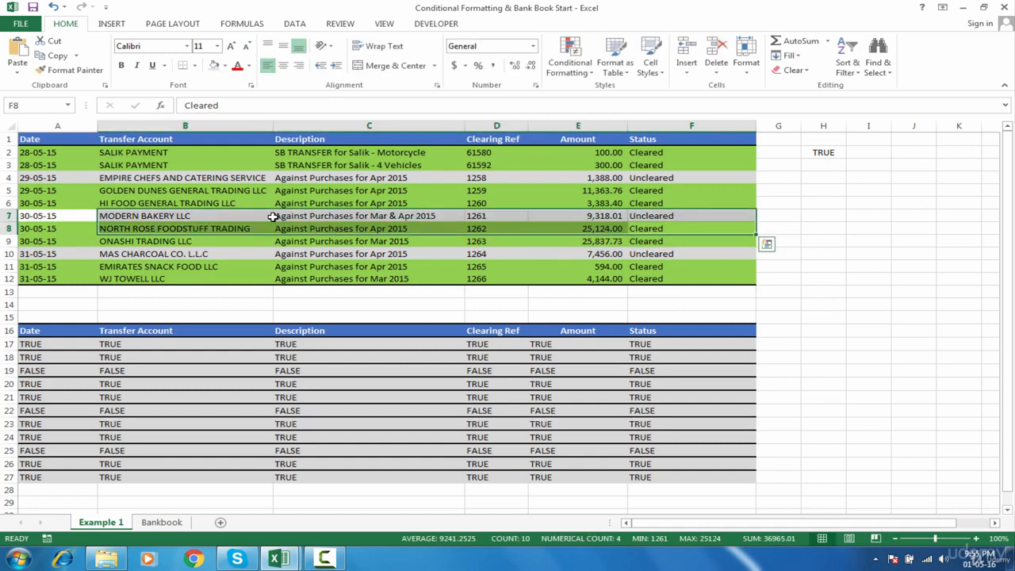
pyautogui.click(335, 240)
pyautogui.hotkey('ctrl', 'z')
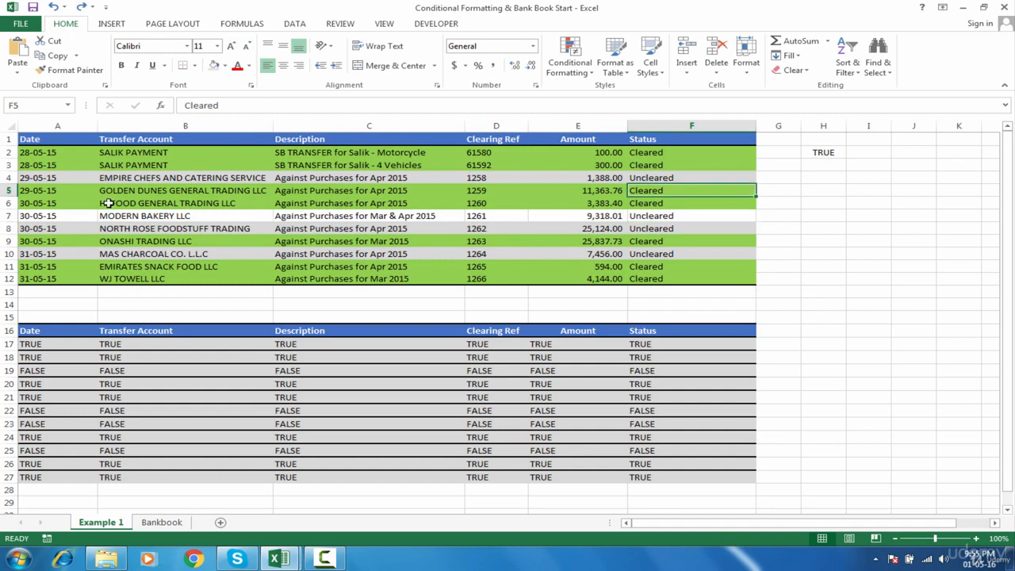
# Step: Start a second formula-based conditional formatting rule for A1:F12 with the formula =$F1="Uncleared"
pyautogui.click(46, 136)
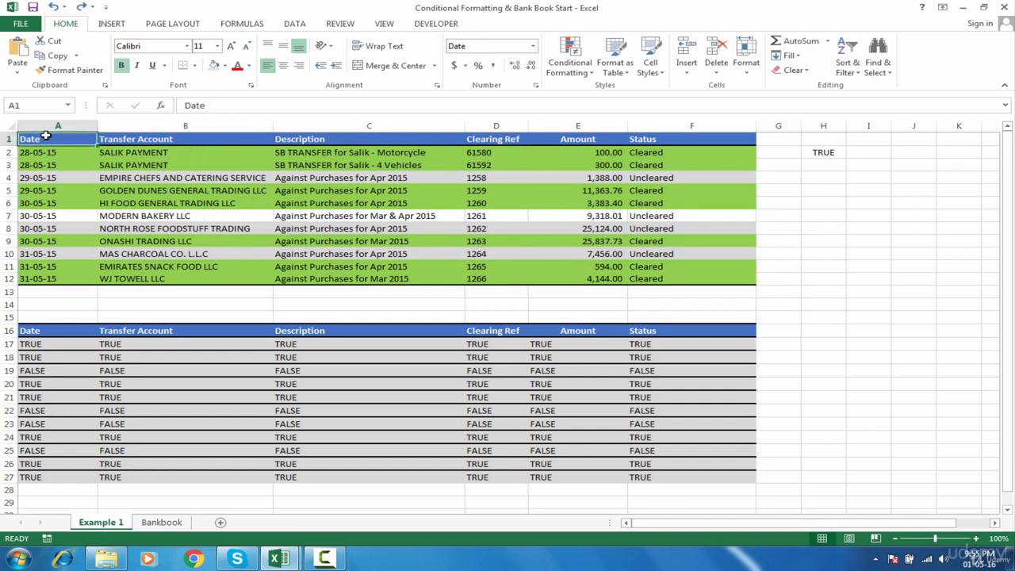
pyautogui.hotkey('ctrl', 'shift', 'Right')
pyautogui.hotkey('ctrl', 'shift', 'Down')
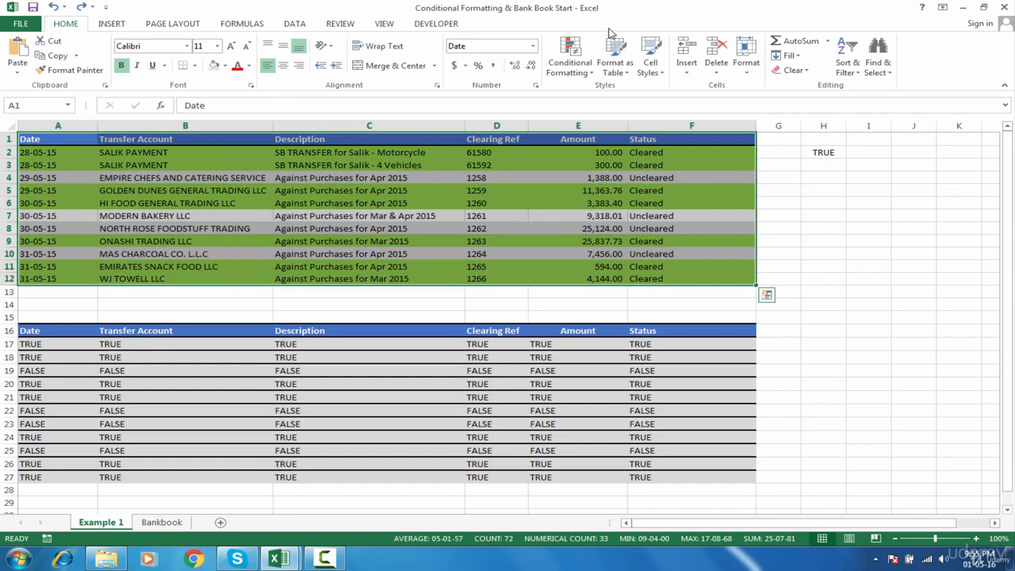
pyautogui.click(570, 60)
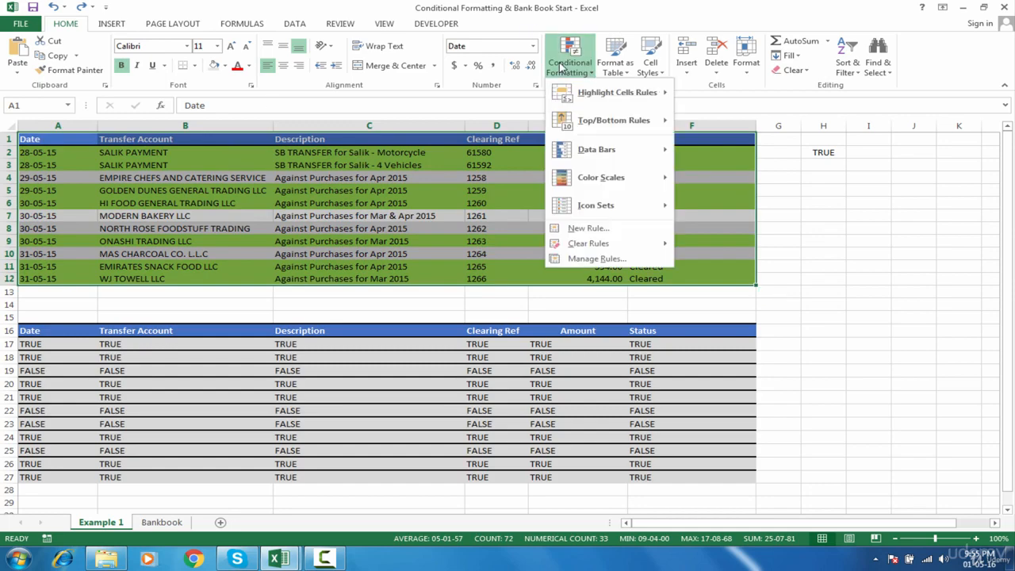
pyautogui.click(602, 230)
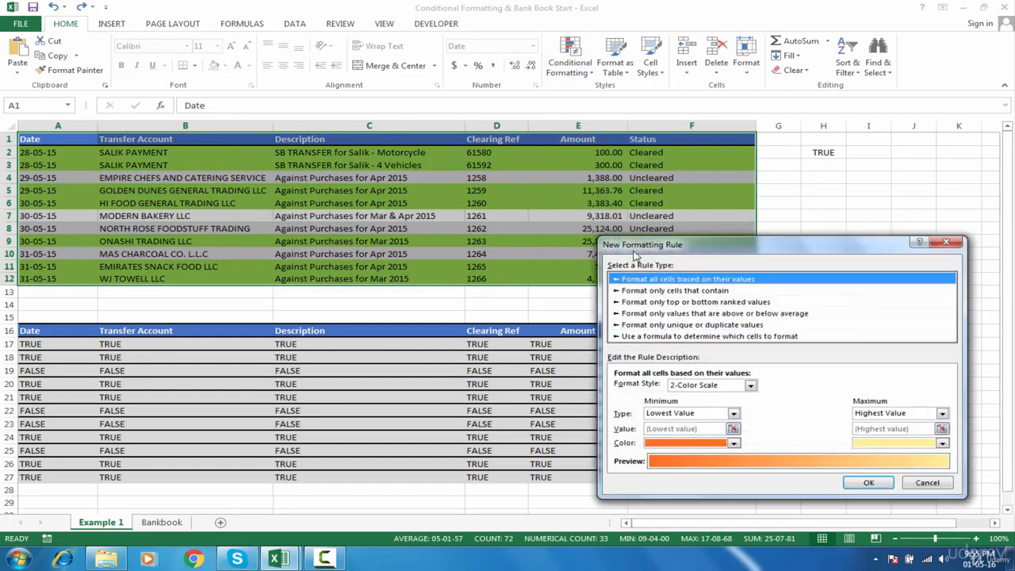
pyautogui.click(706, 336)
pyautogui.click(718, 387)
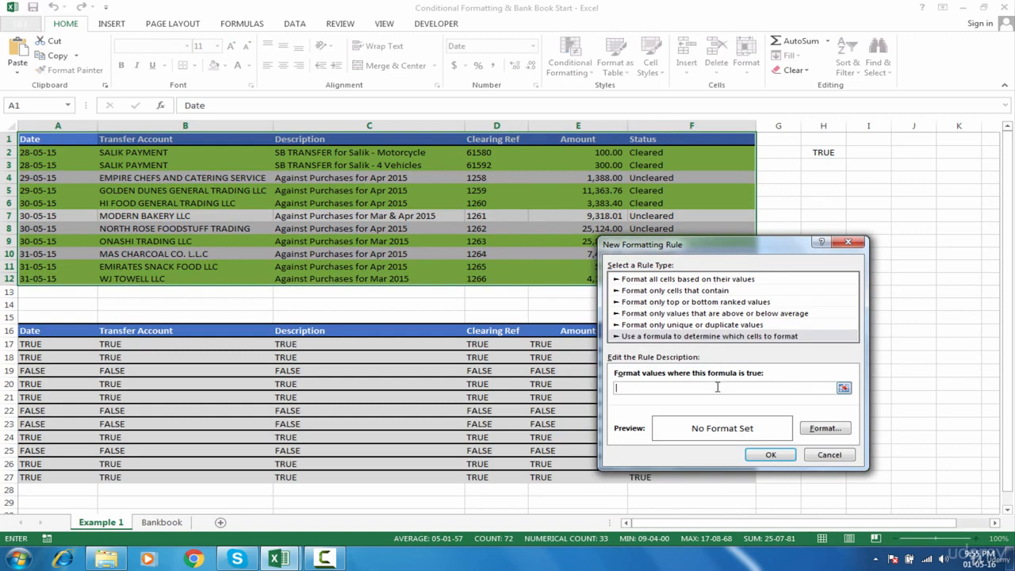
pyautogui.click(680, 141)
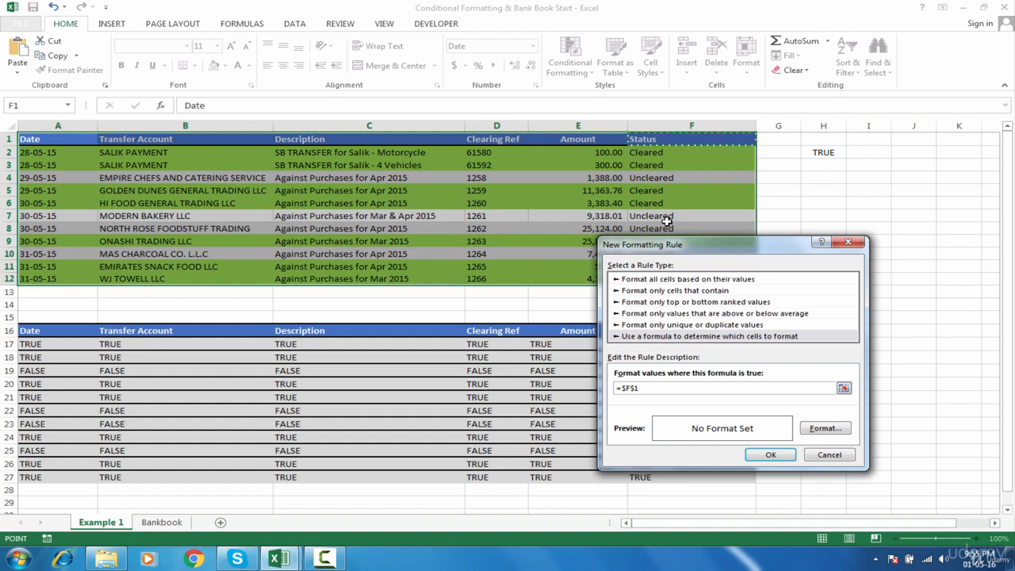
pyautogui.click(638, 388)
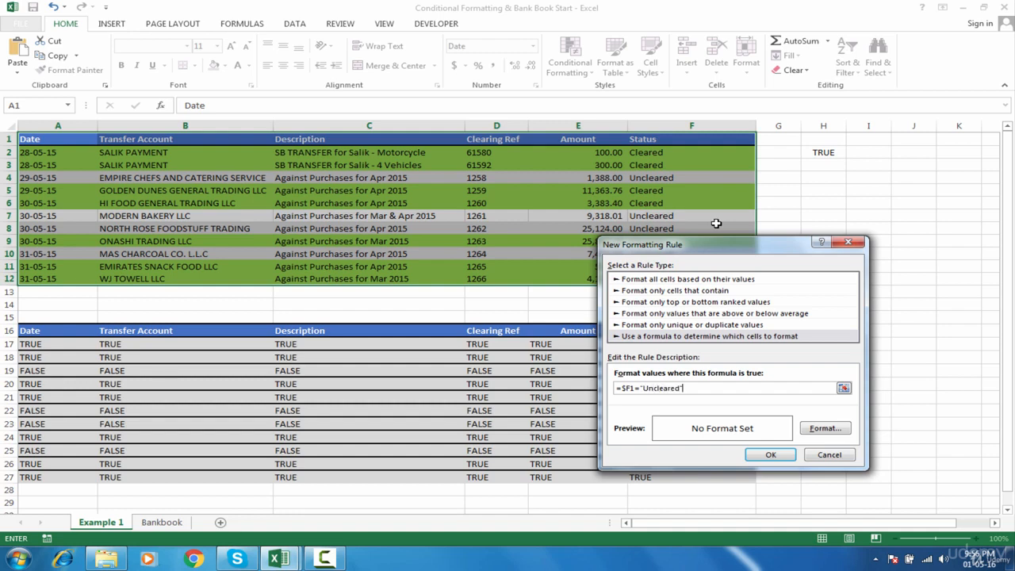
# Step: Give the Uncleared rule a red background fill and apply it to the table
pyautogui.click(819, 431)
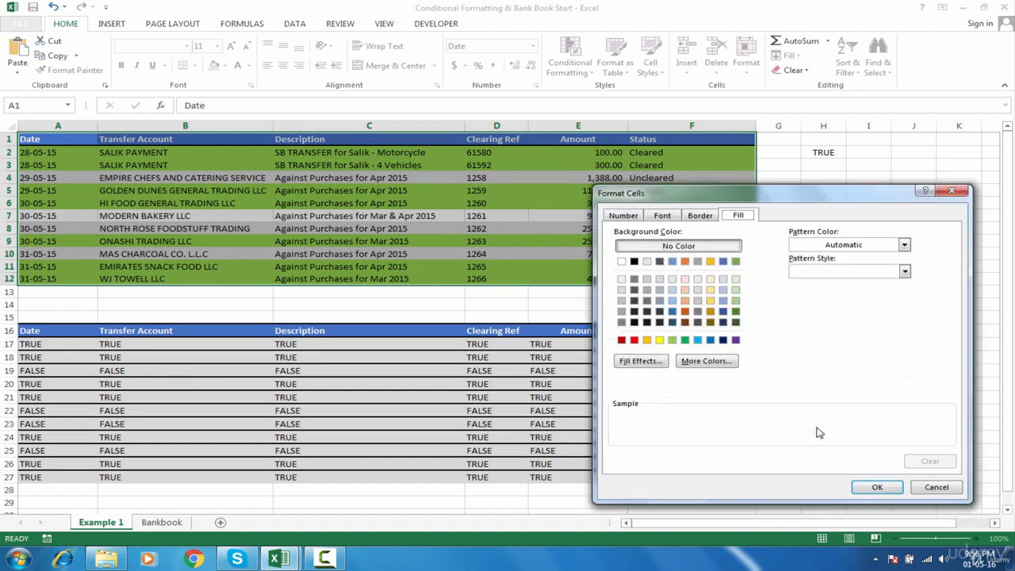
pyautogui.click(634, 341)
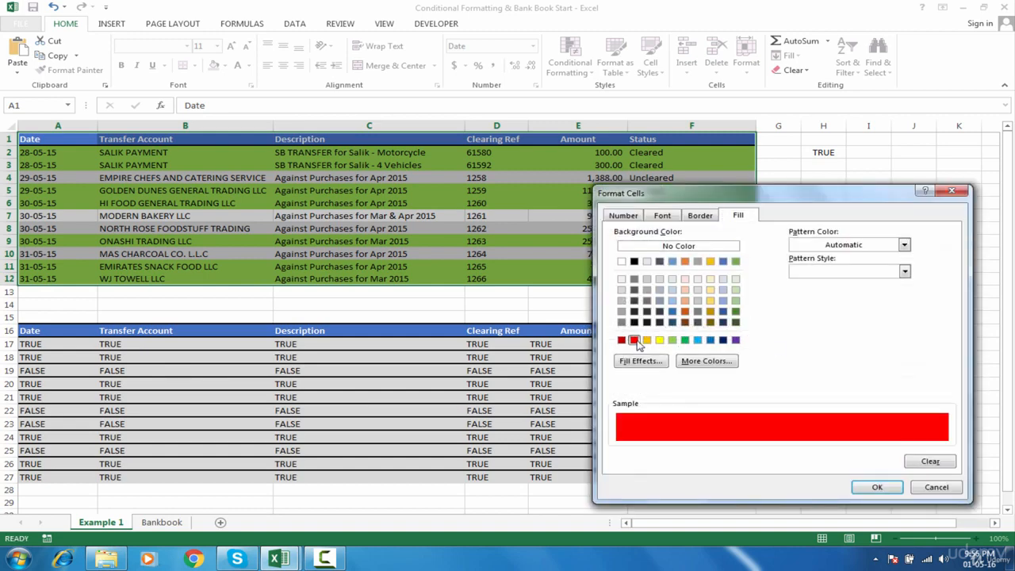
pyautogui.click(875, 485)
pyautogui.click(784, 458)
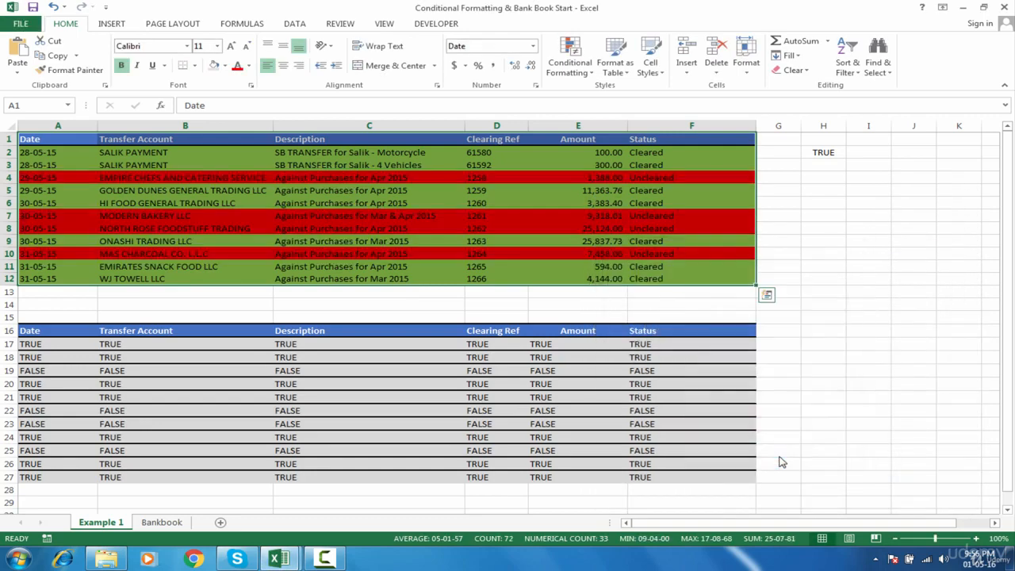
# Step: Test the two rules by changing the Status of the first transaction in F2 to Uncleared
pyautogui.click(647, 152)
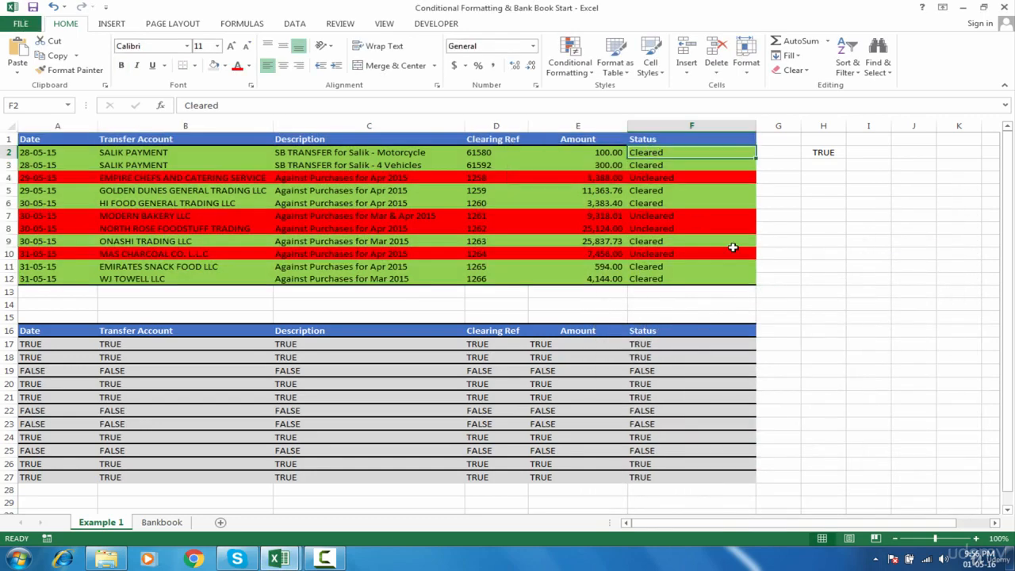
pyautogui.write('uncleared')
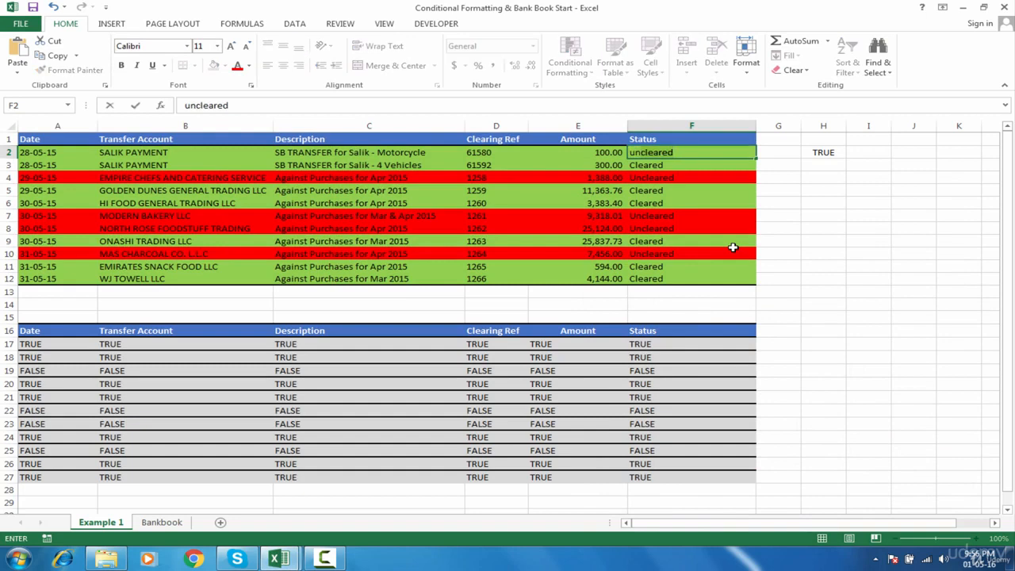
pyautogui.press('Return')
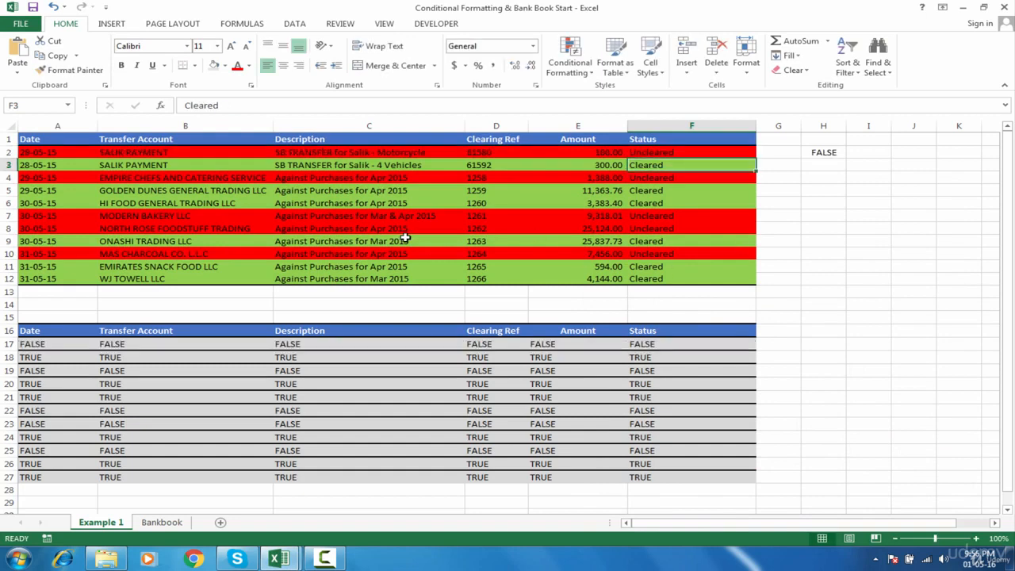
pyautogui.click(491, 253)
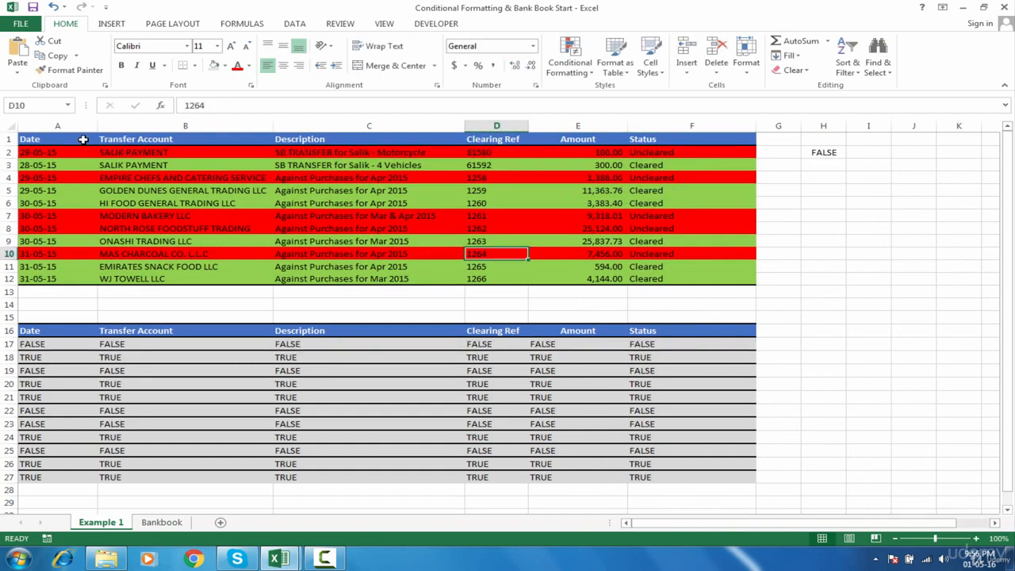
# Step: Select the whole bank transaction table A1:F12, including its header row
pyautogui.moveTo(83, 140); pyautogui.dragTo(712, 279)
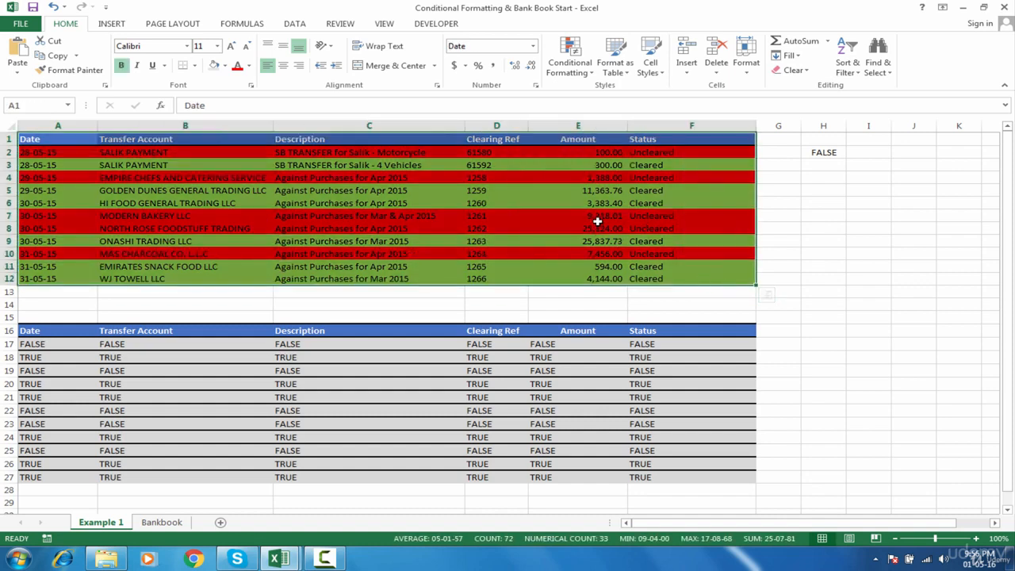